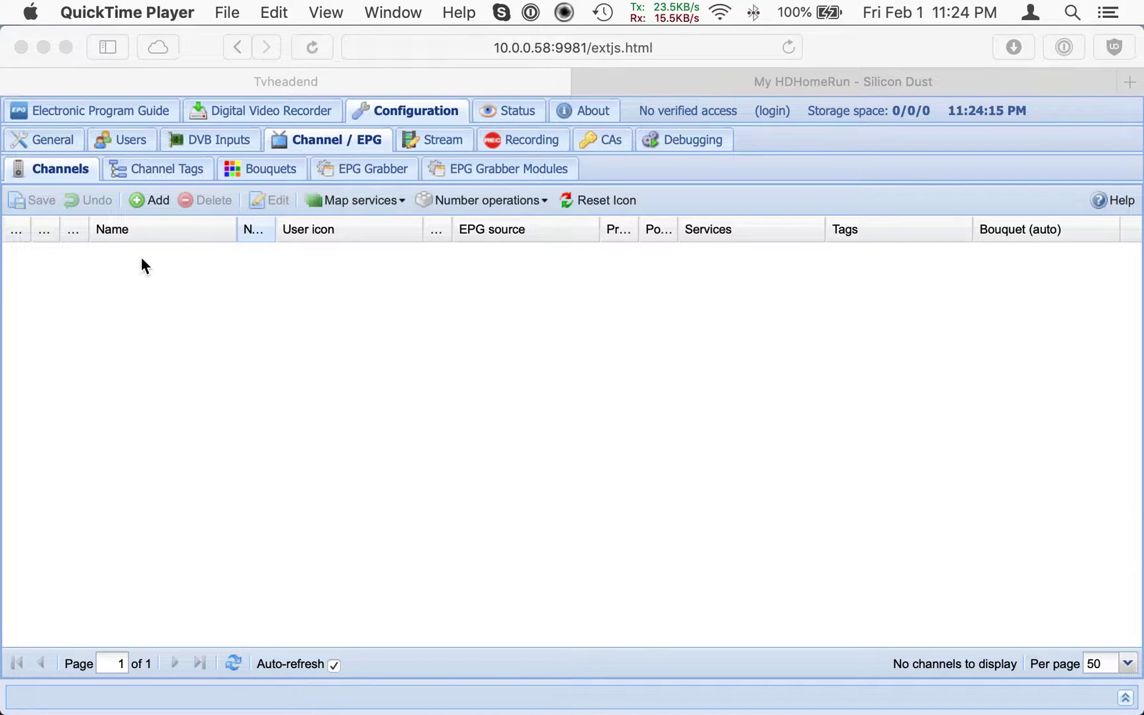
Step: Look over the electronic program guide and the detected TV adapters, and open the list of DVB networks
left_click(97, 110)
left_click(97, 110)
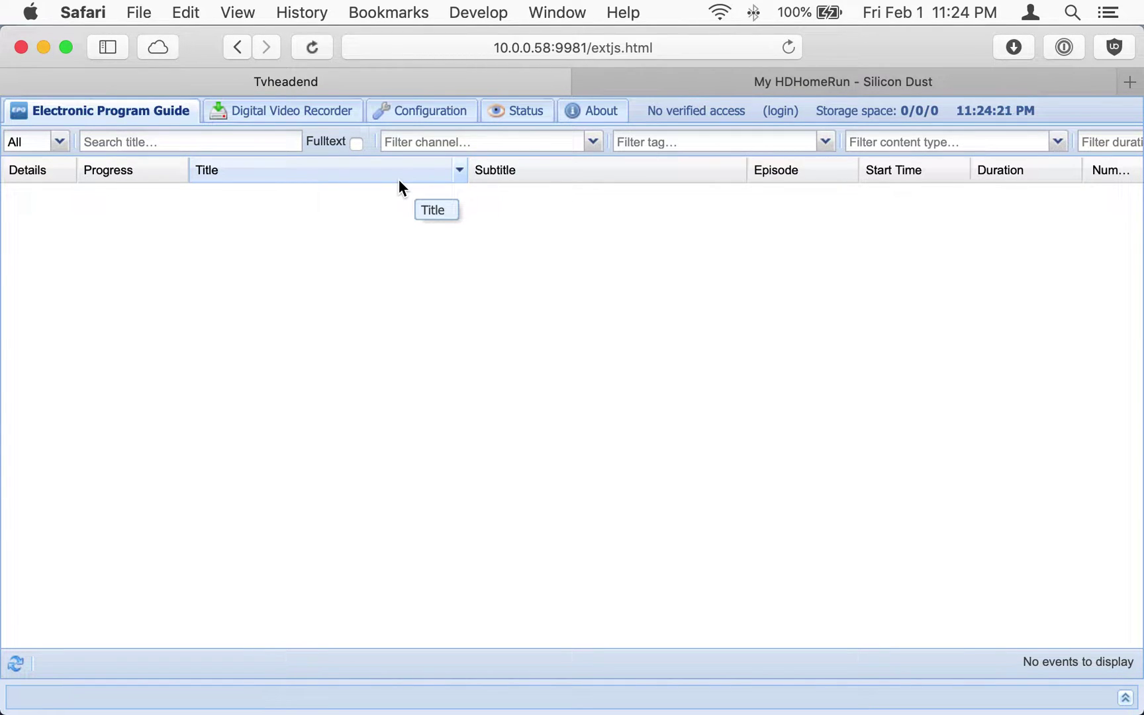
left_click(419, 112)
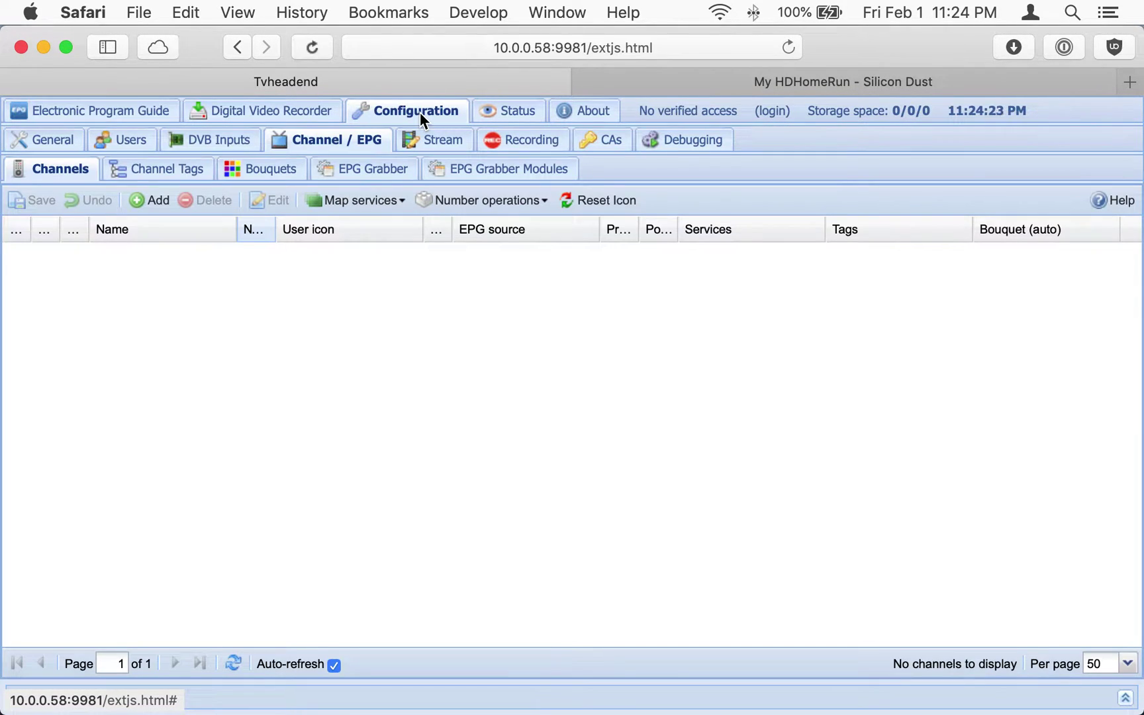
left_click(200, 140)
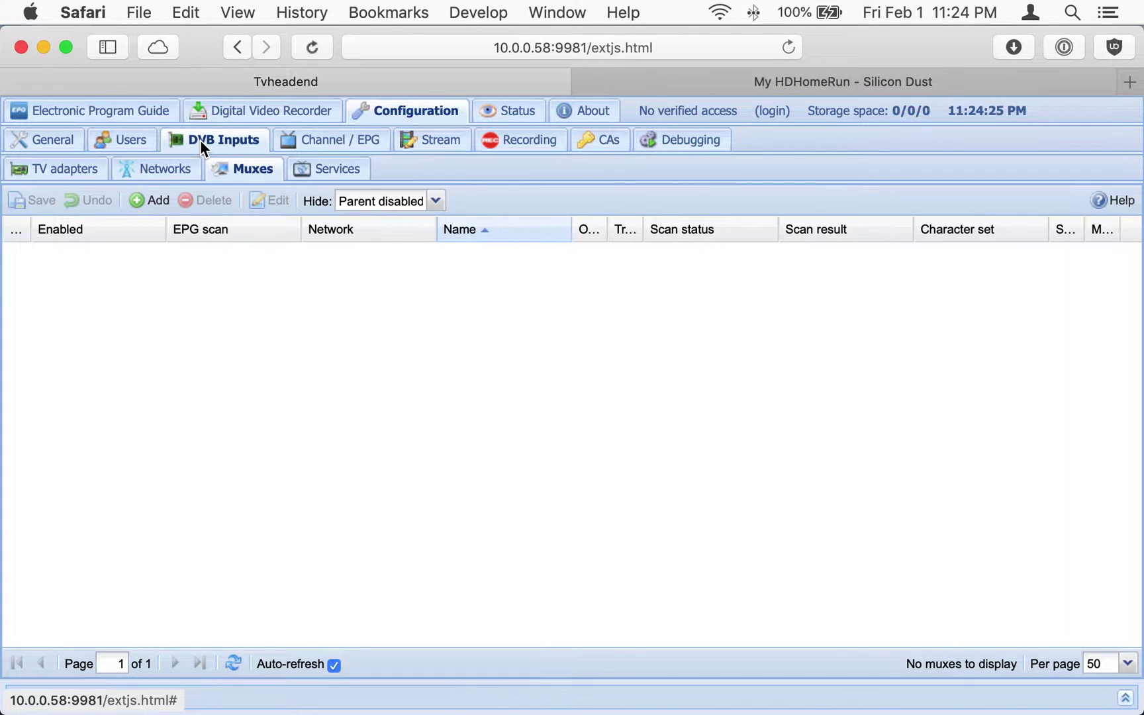
left_click(57, 167)
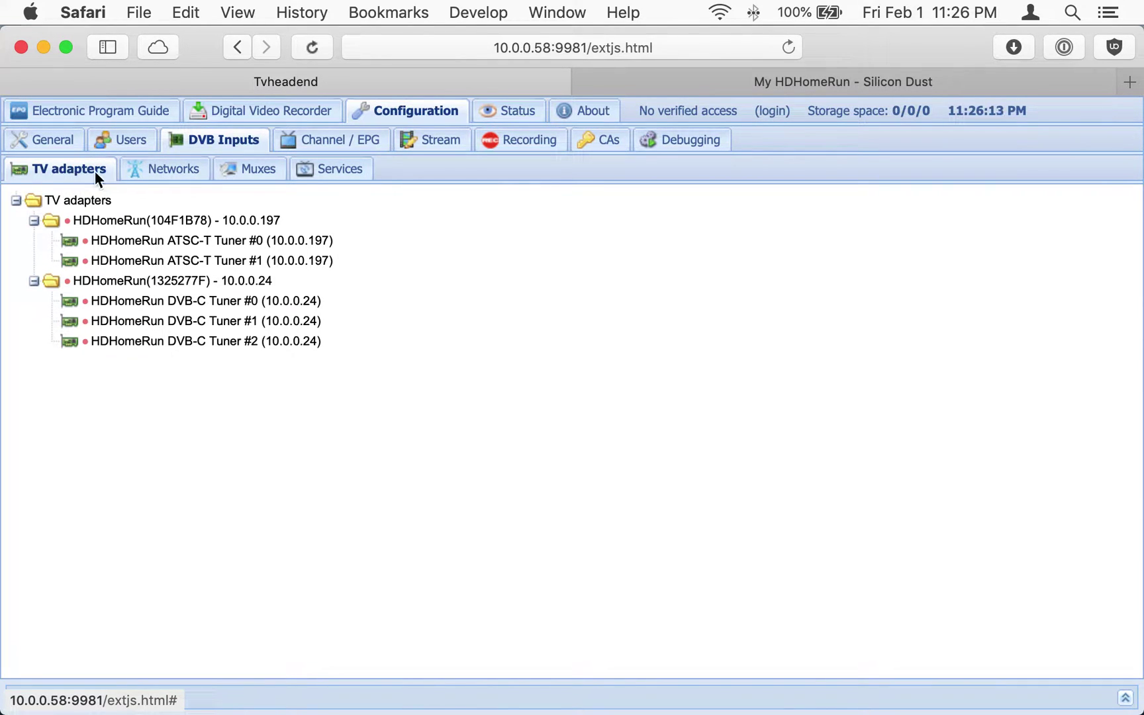
left_click(171, 171)
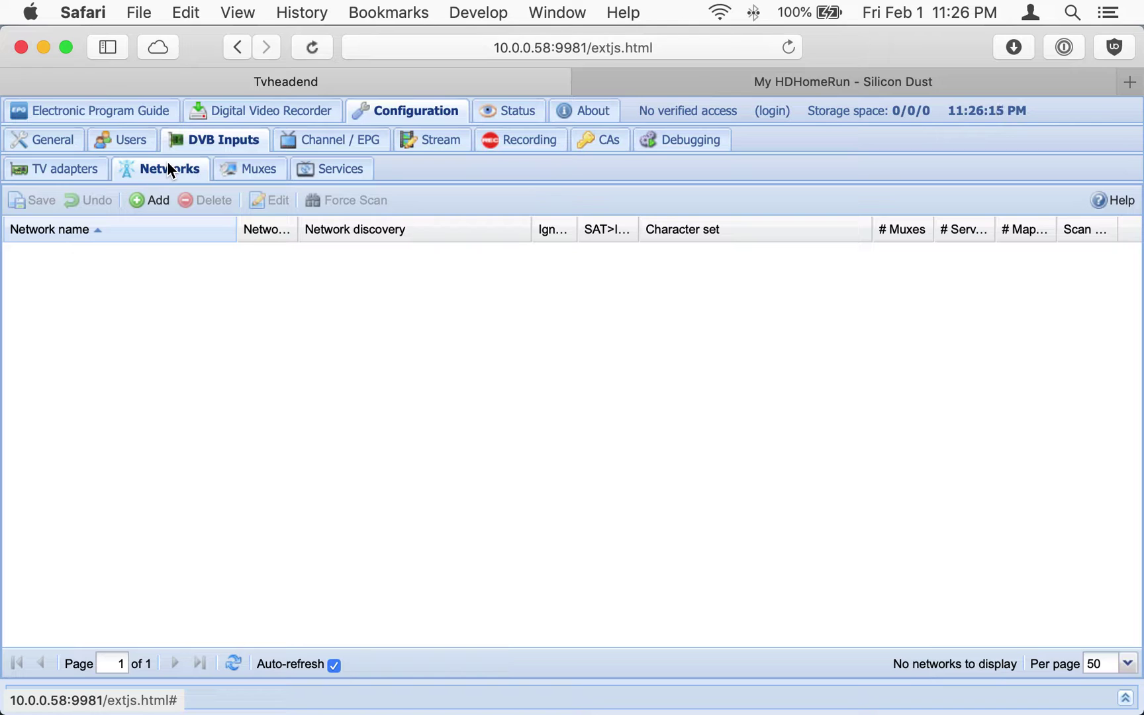
left_click(151, 209)
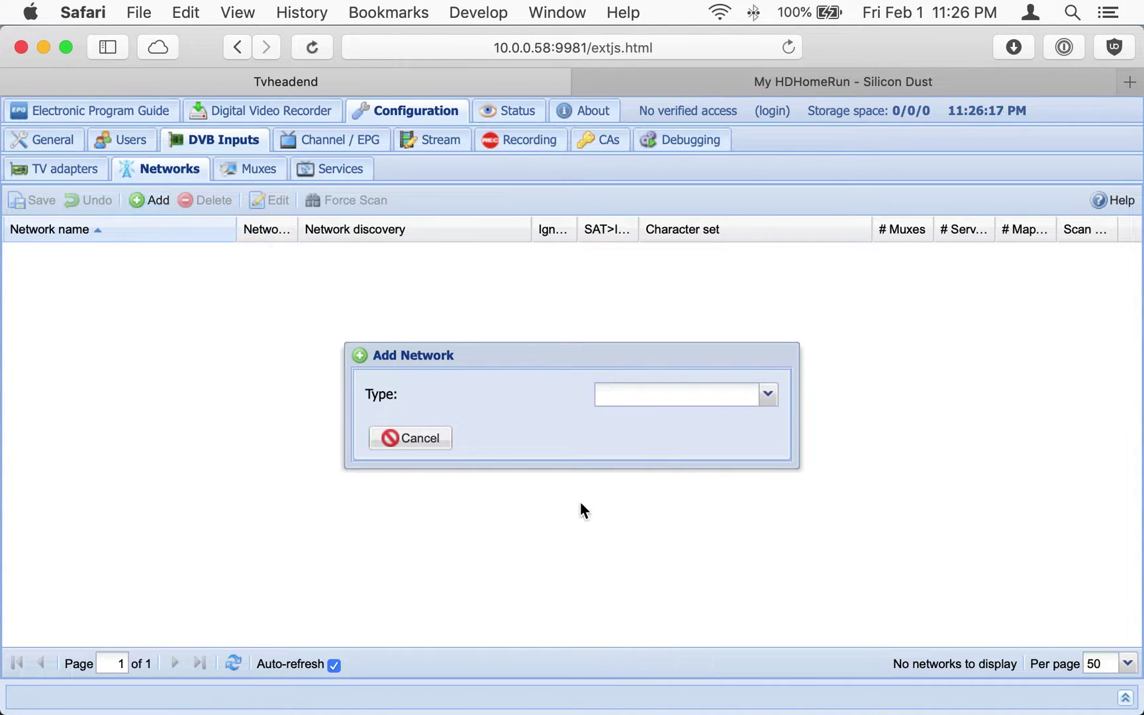
left_click(768, 395)
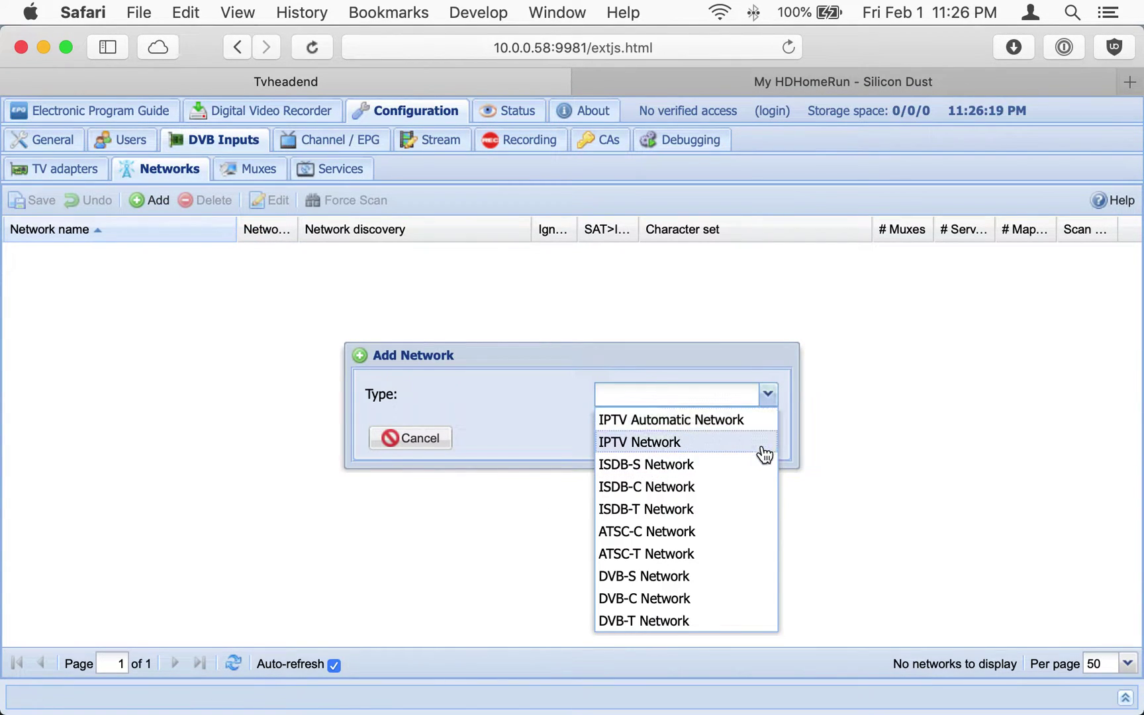
left_click(763, 445)
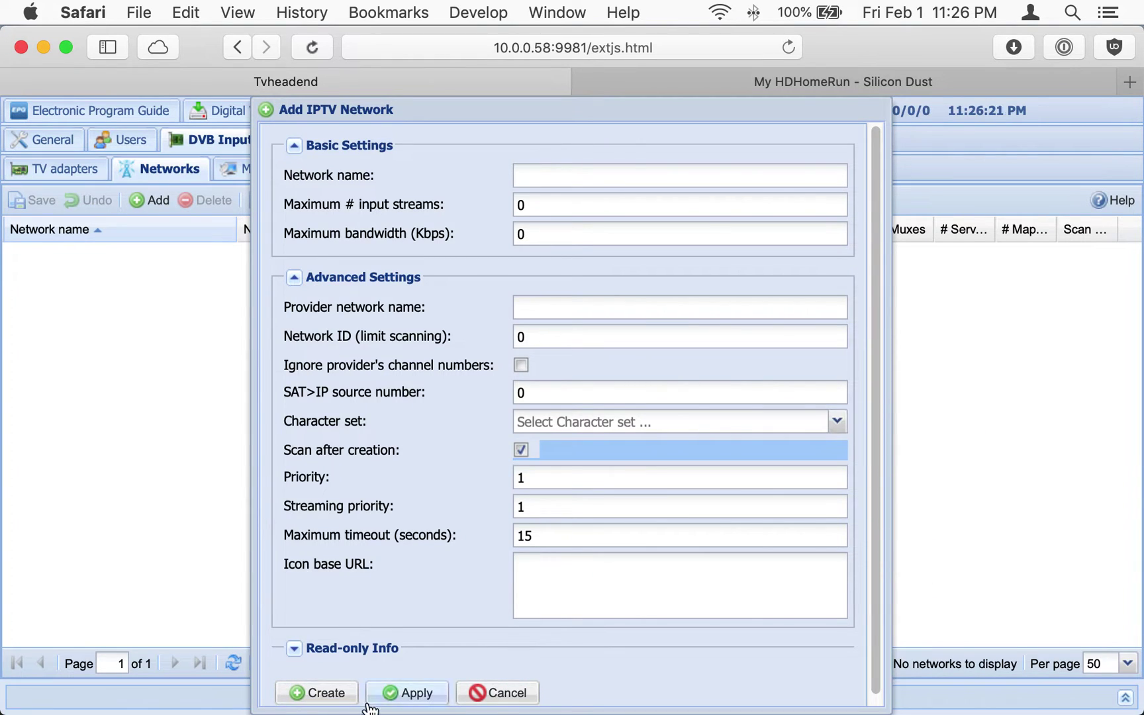
left_click(507, 696)
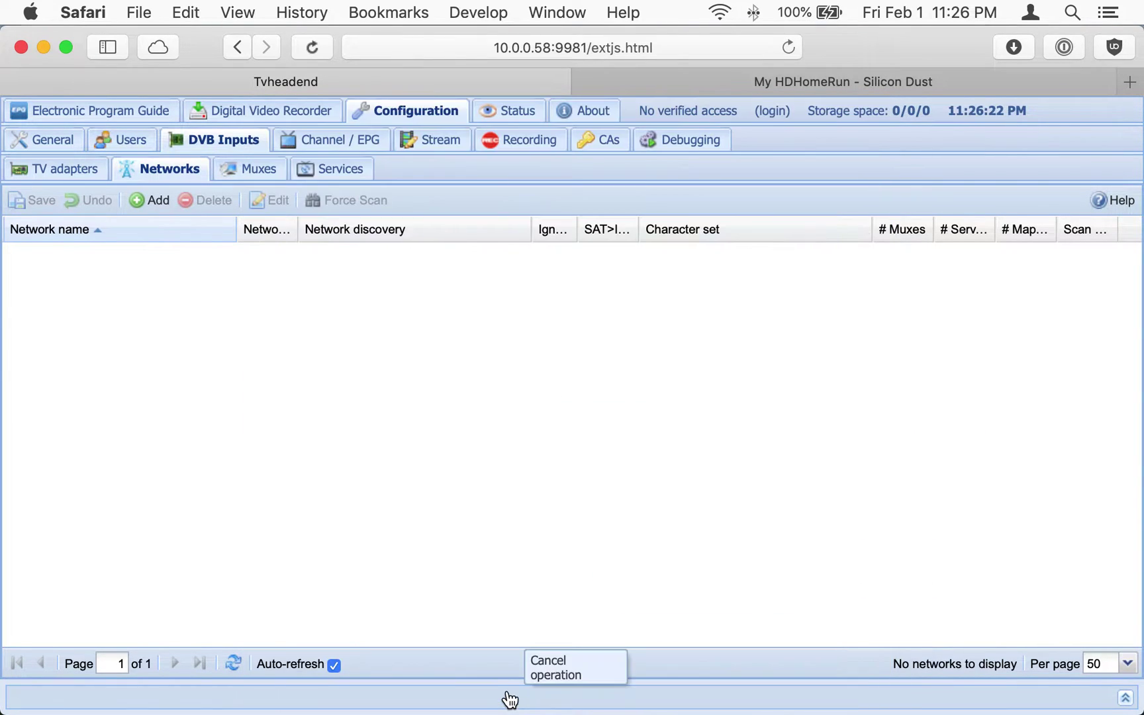
Step: Create an IPTV Network named HDHomeRun IPTV with a maximum of 2 input streams
left_click(145, 200)
left_click(770, 396)
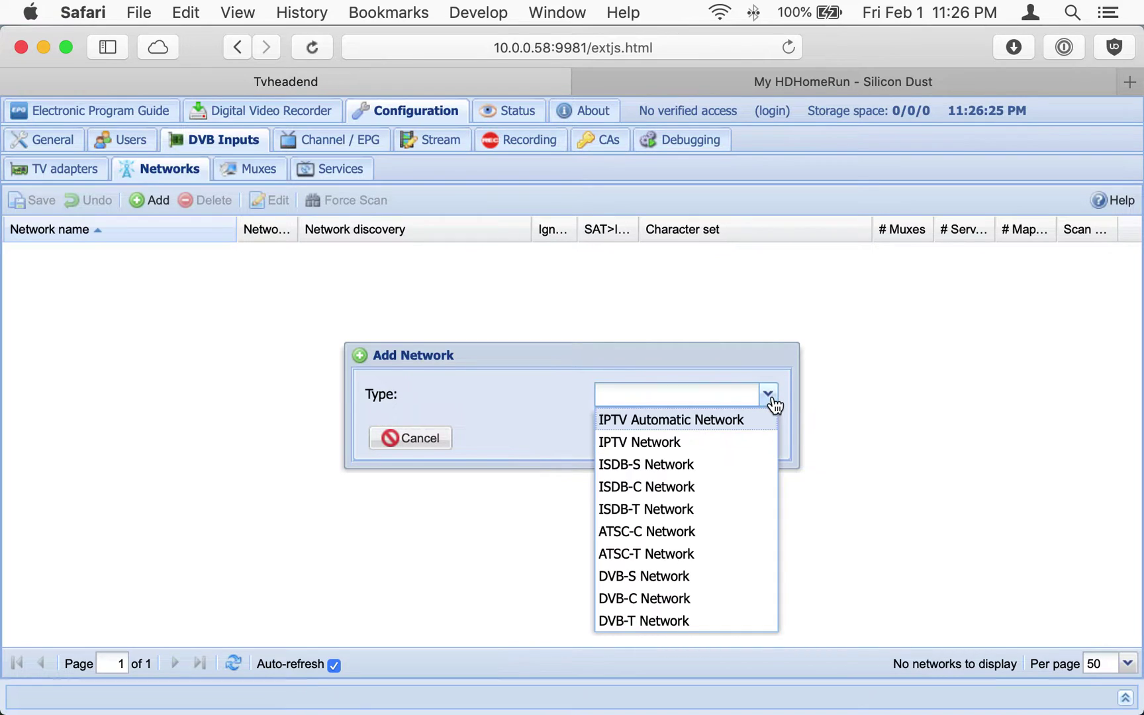
left_click(740, 444)
left_click(546, 180)
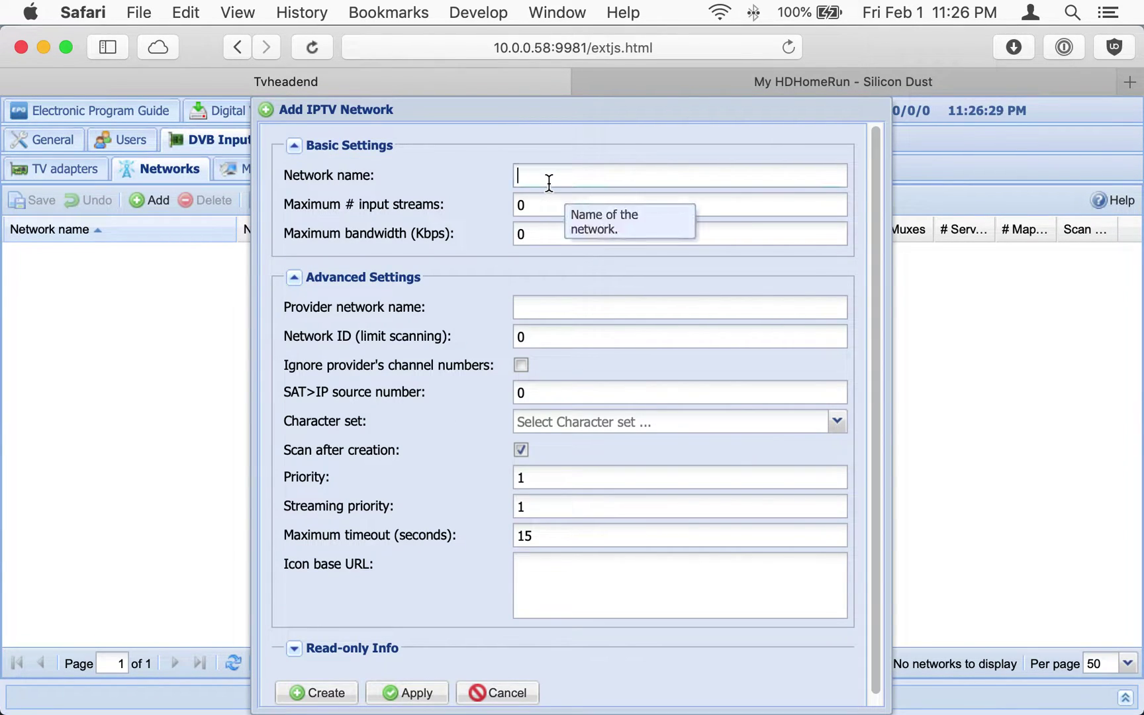
type("HDHomeRun IPTV")
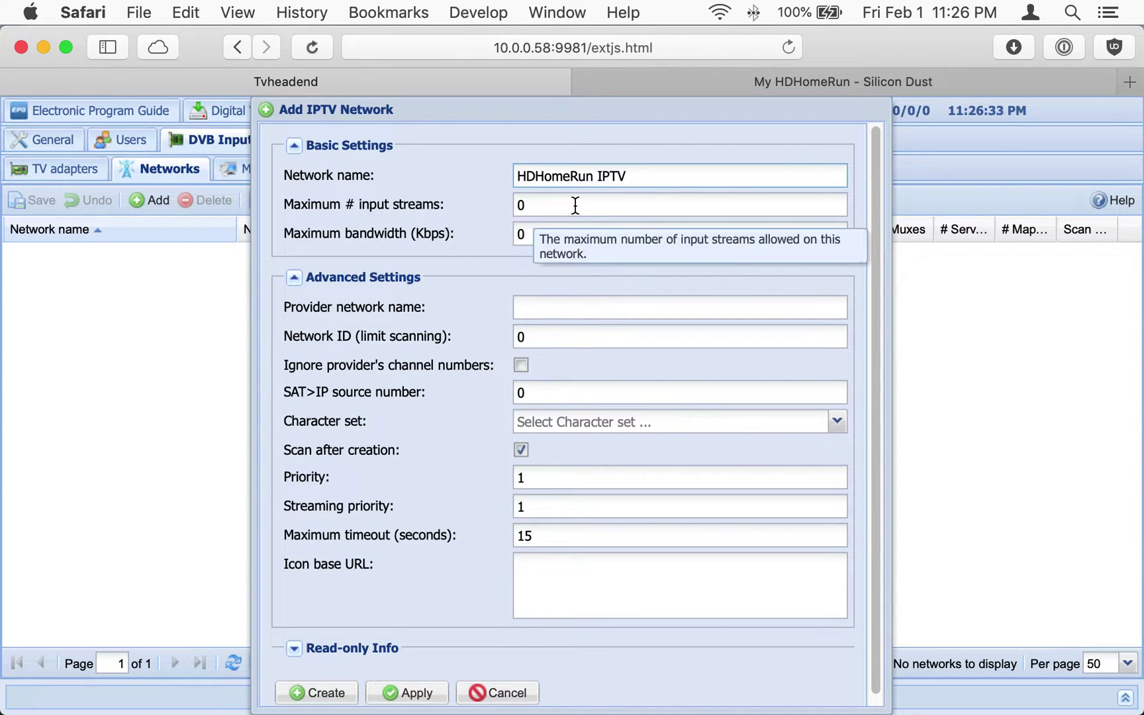
left_click(575, 206)
double_click(575, 206)
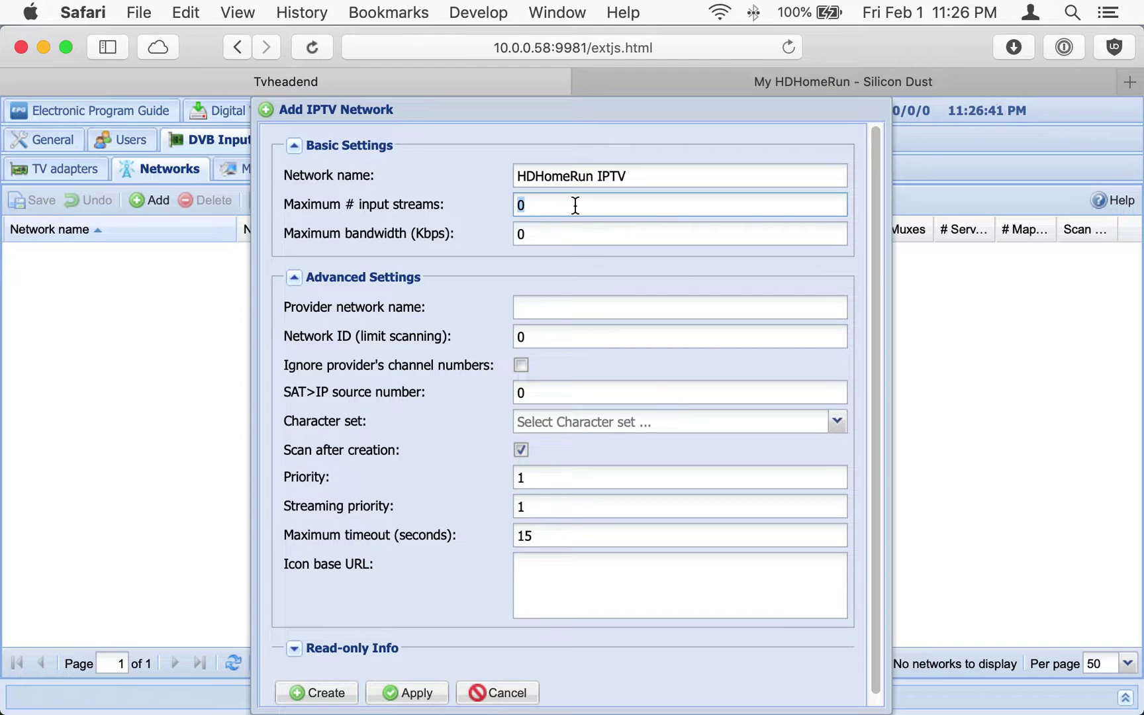
type("2")
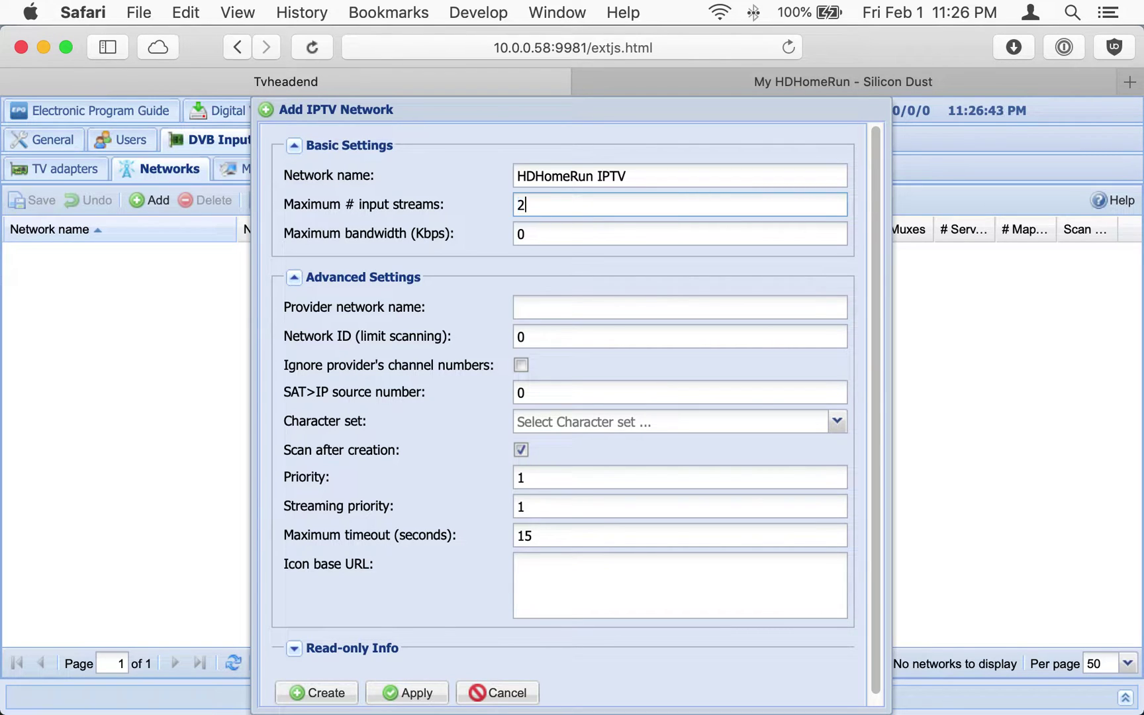
left_click(321, 696)
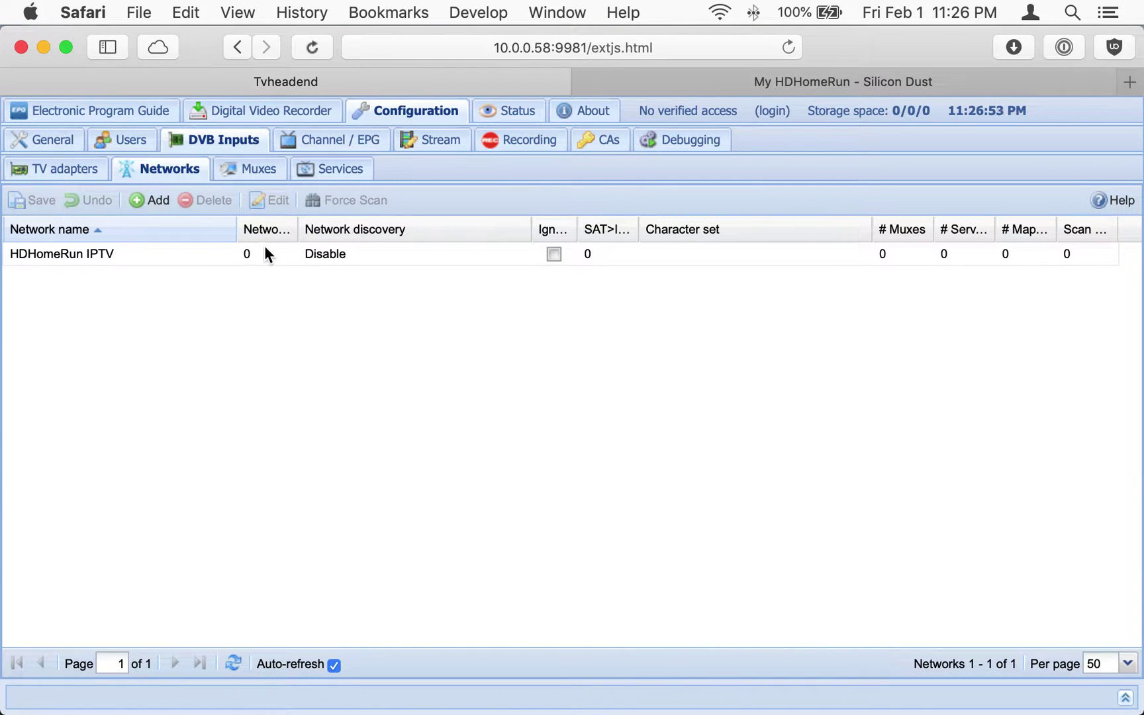
Step: Create a second IPTV Network named HDHomeRun Prime IPTV with a maximum of 3 input streams
left_click(156, 262)
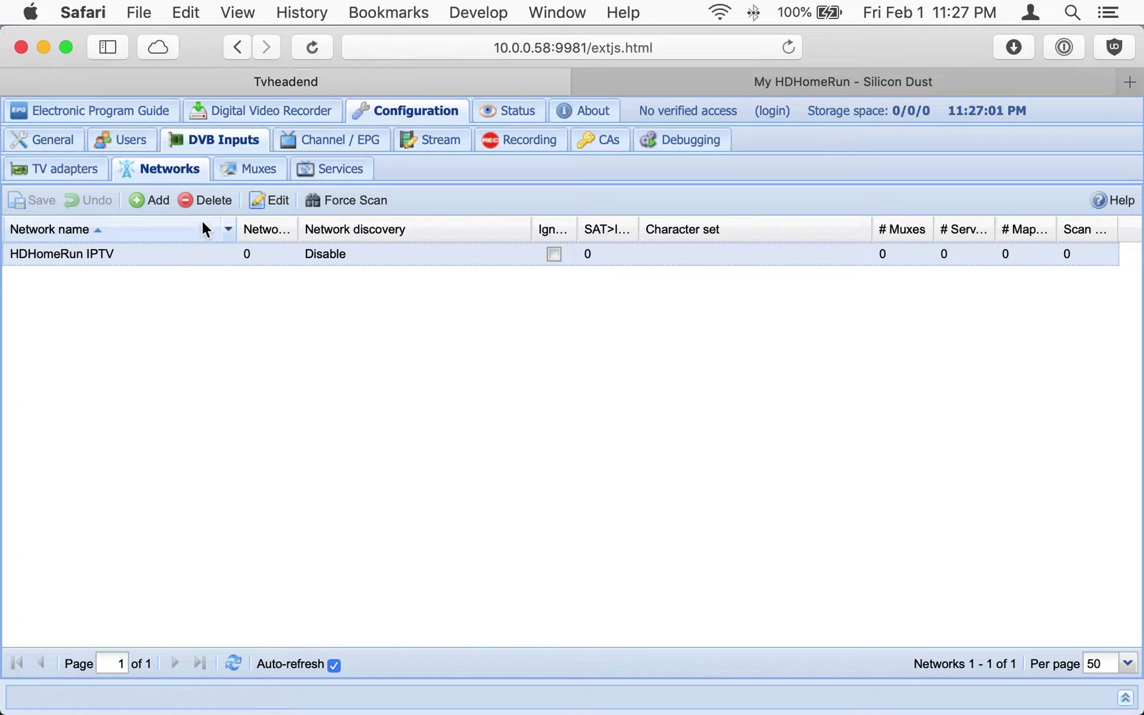
left_click(136, 202)
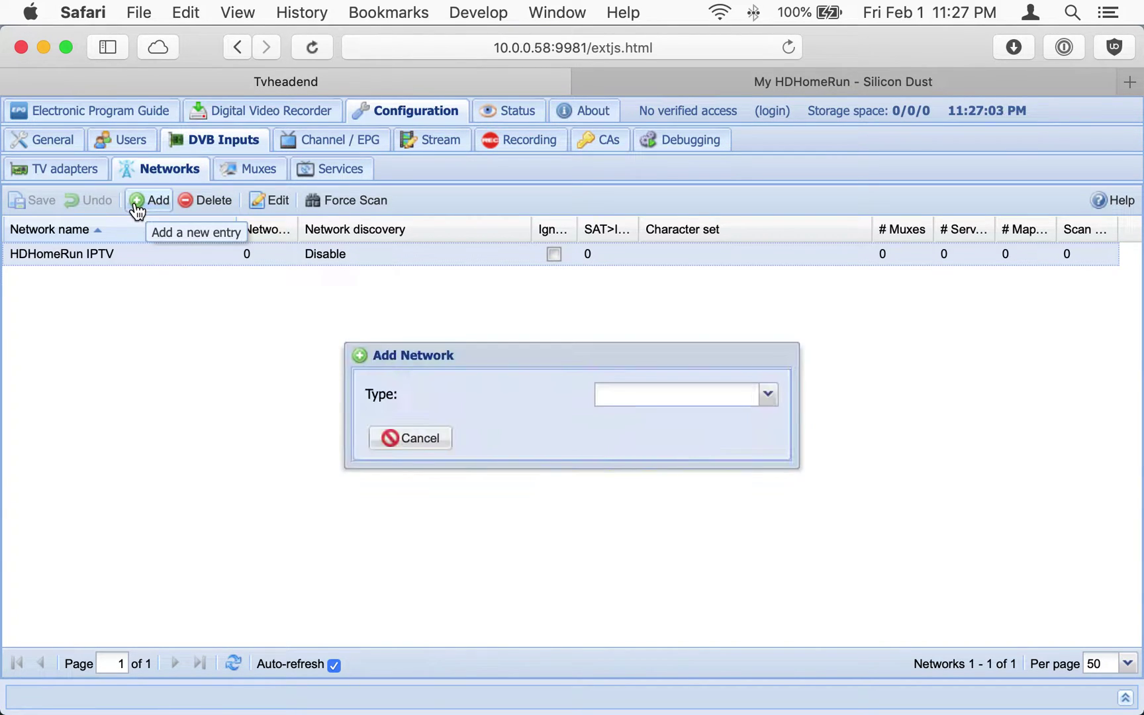
left_click(766, 400)
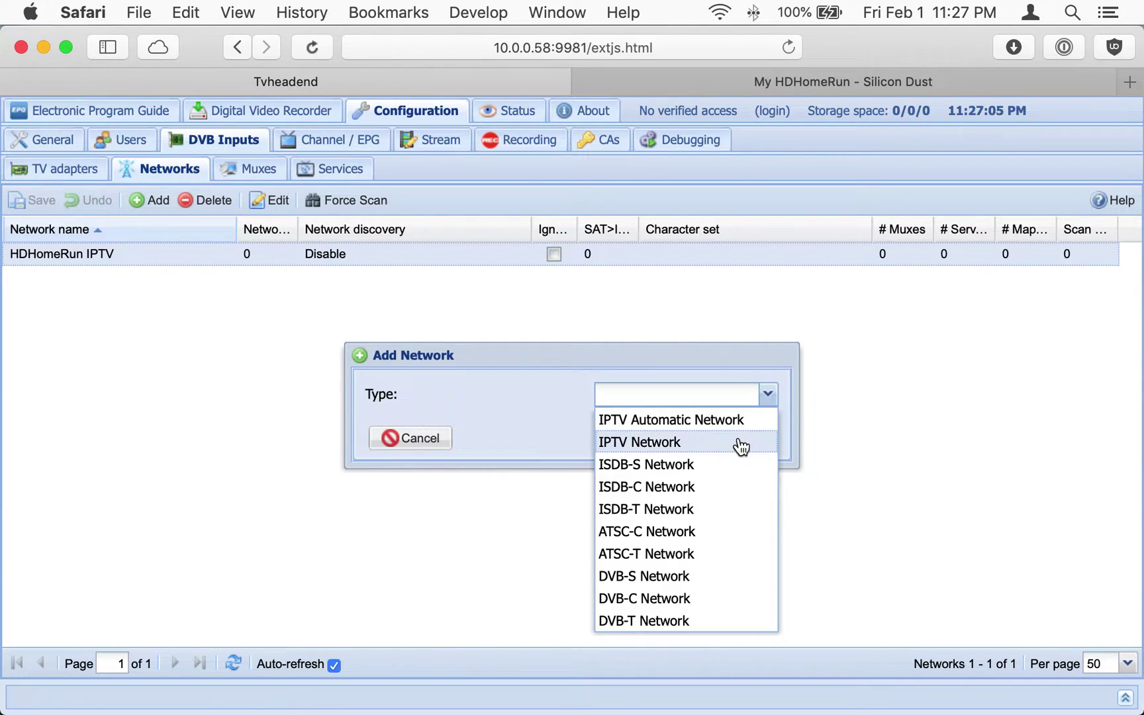
left_click(741, 442)
left_click(572, 176)
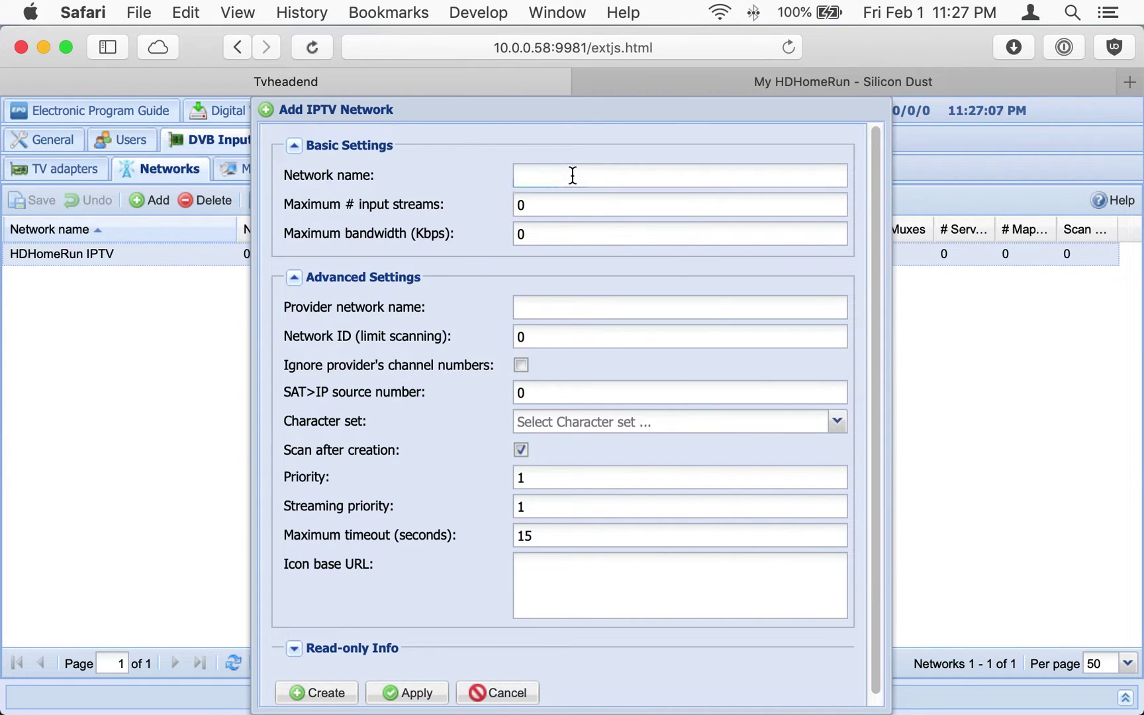
type("HDHomeRun Prim")
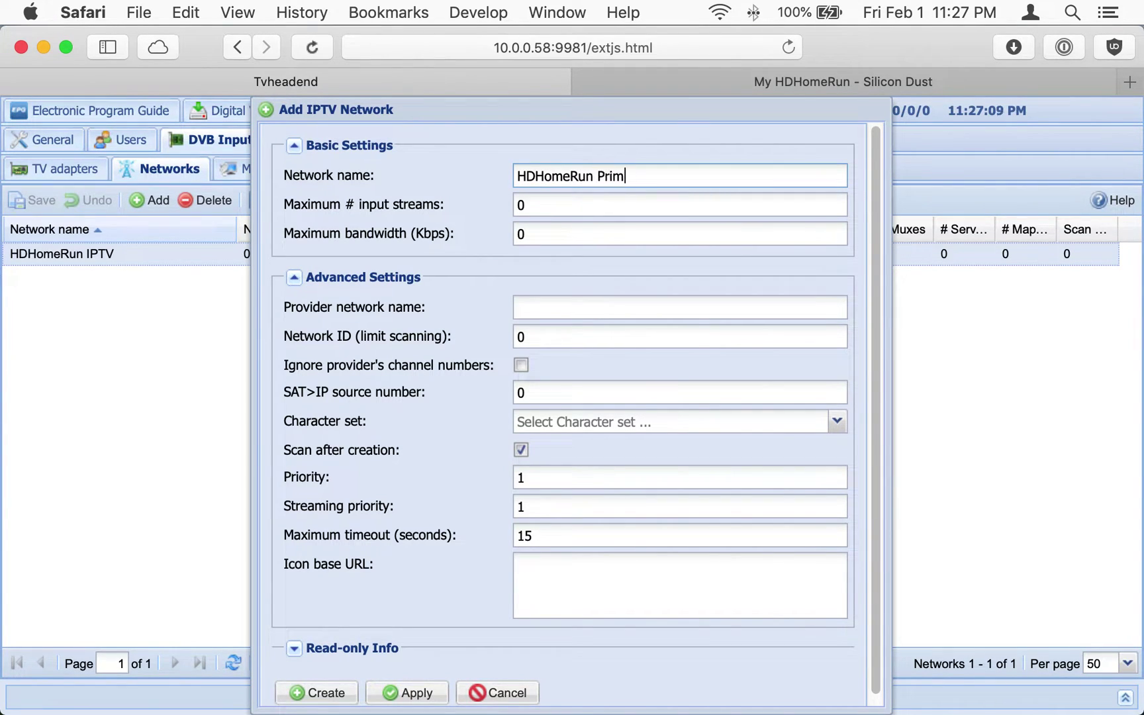
type("e IPTV")
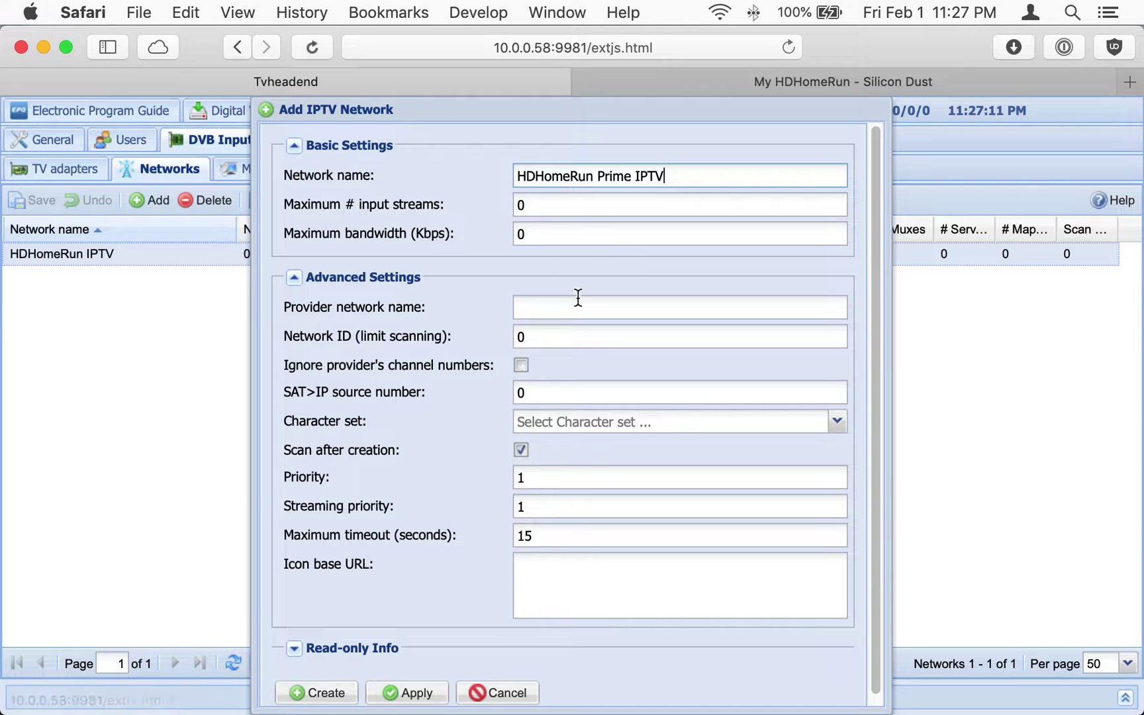
left_click(586, 212)
key("BackSpace")
type("3")
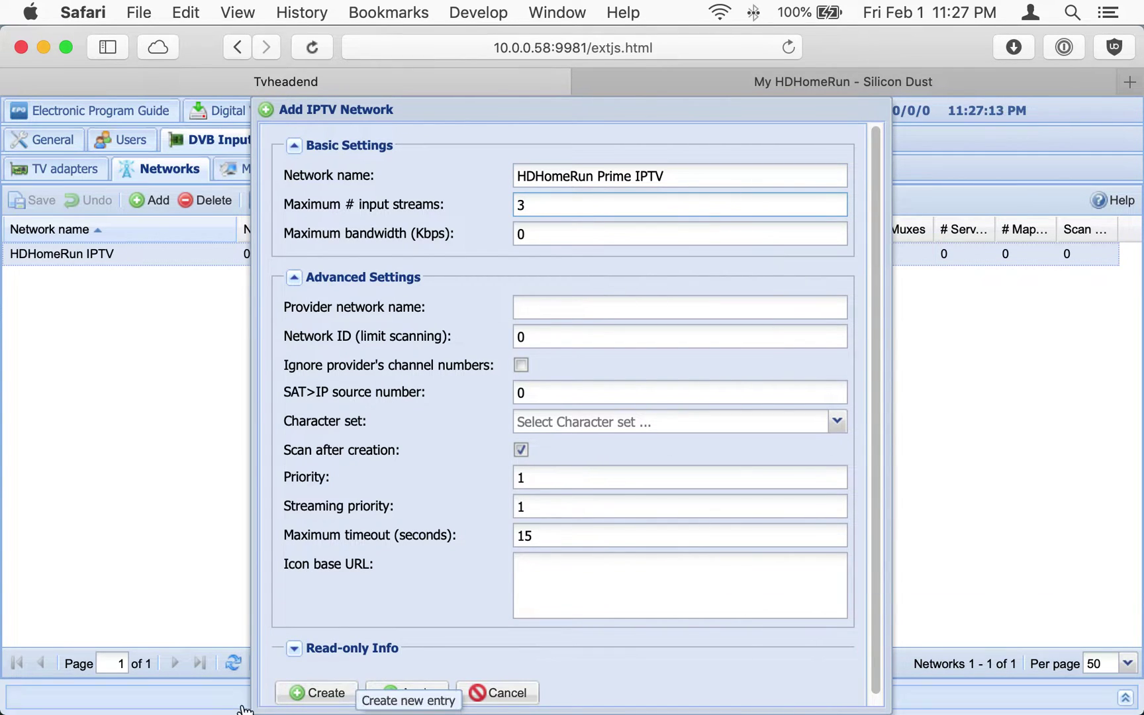
left_click(306, 698)
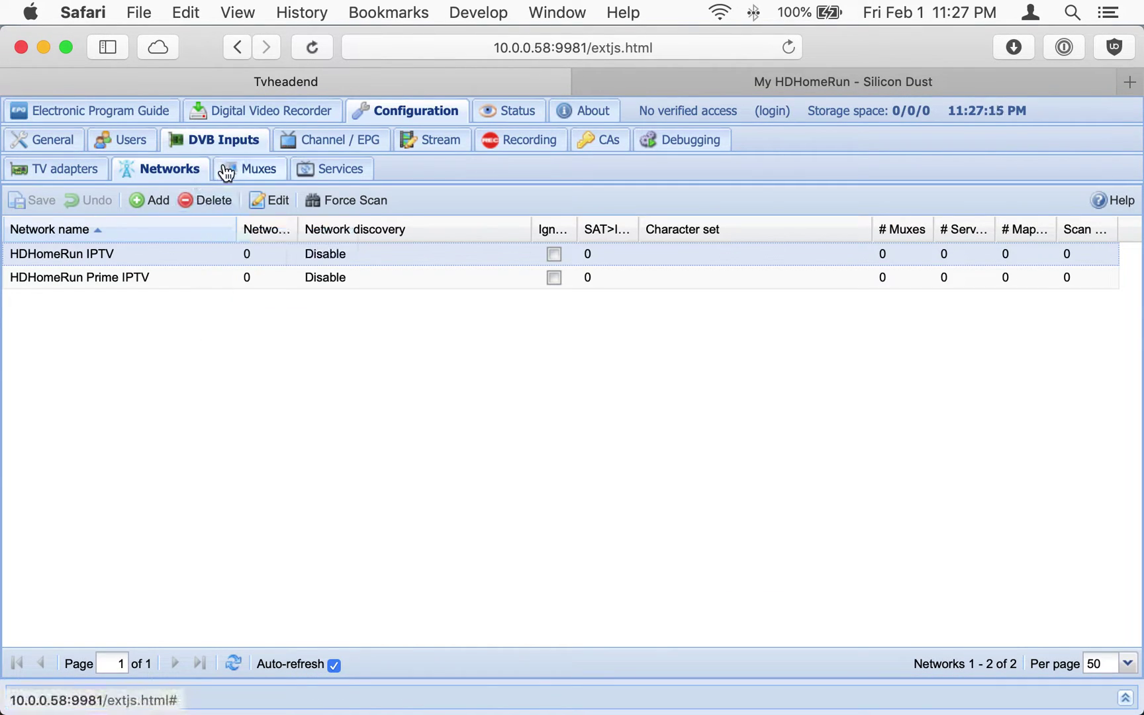
Step: Start adding a new mux to the HDHomeRun IPTV network
left_click(236, 171)
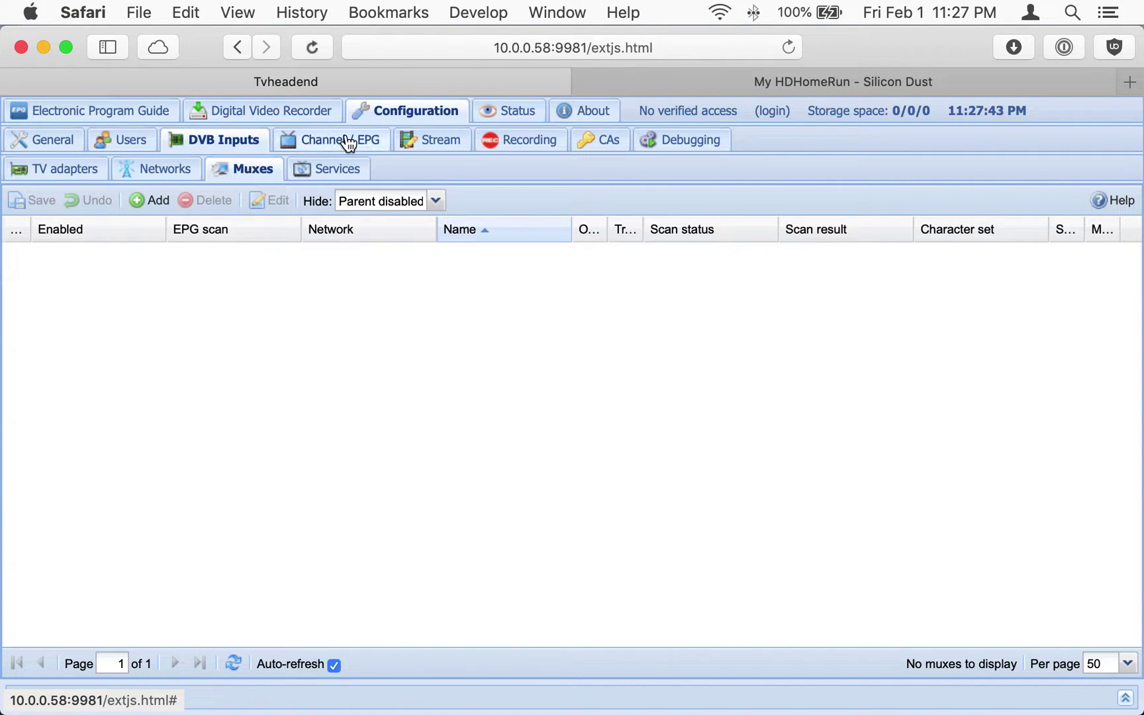
left_click(149, 201)
left_click(769, 397)
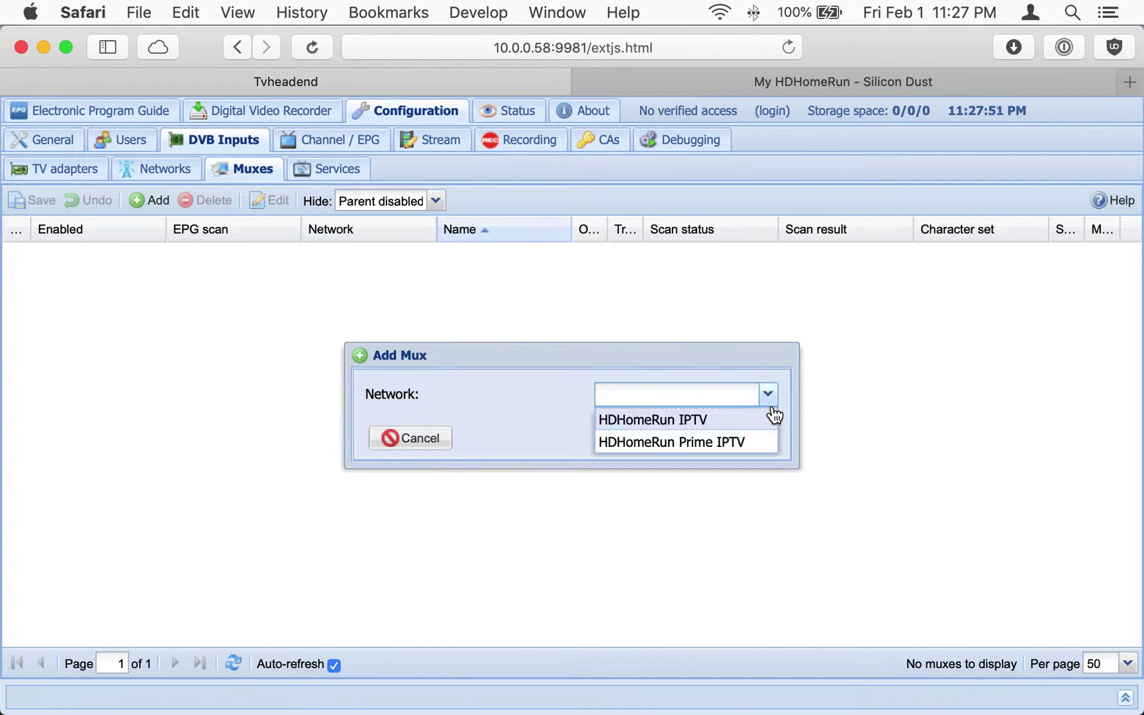
left_click(622, 422)
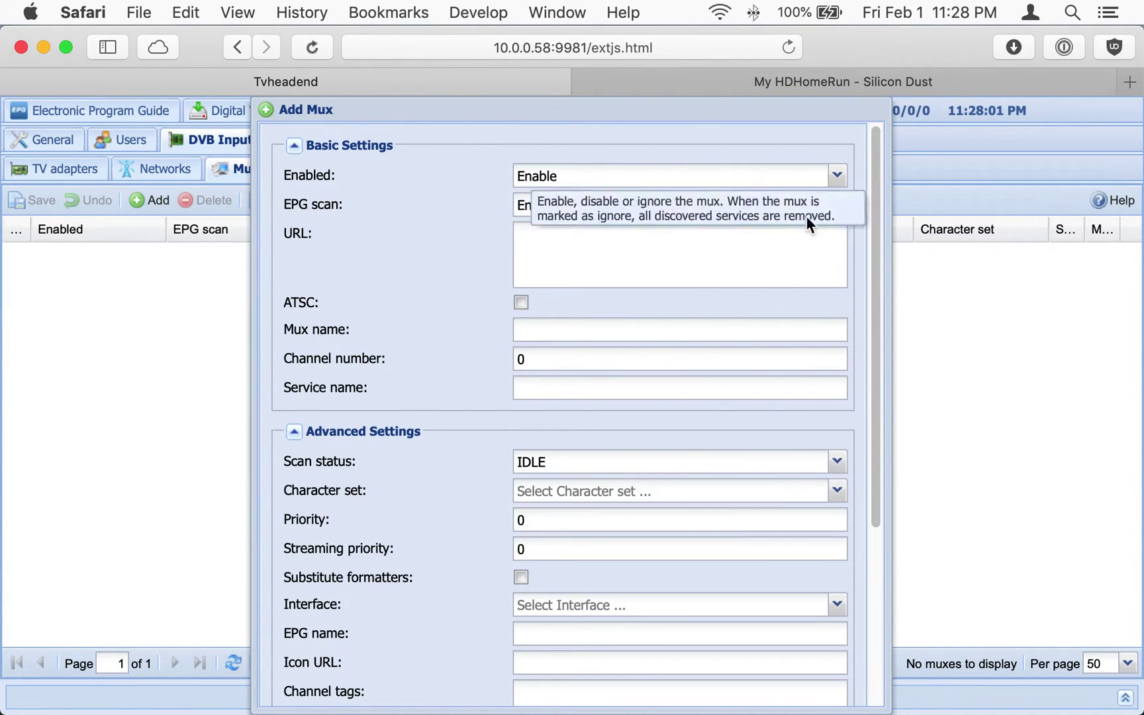
left_click(640, 81)
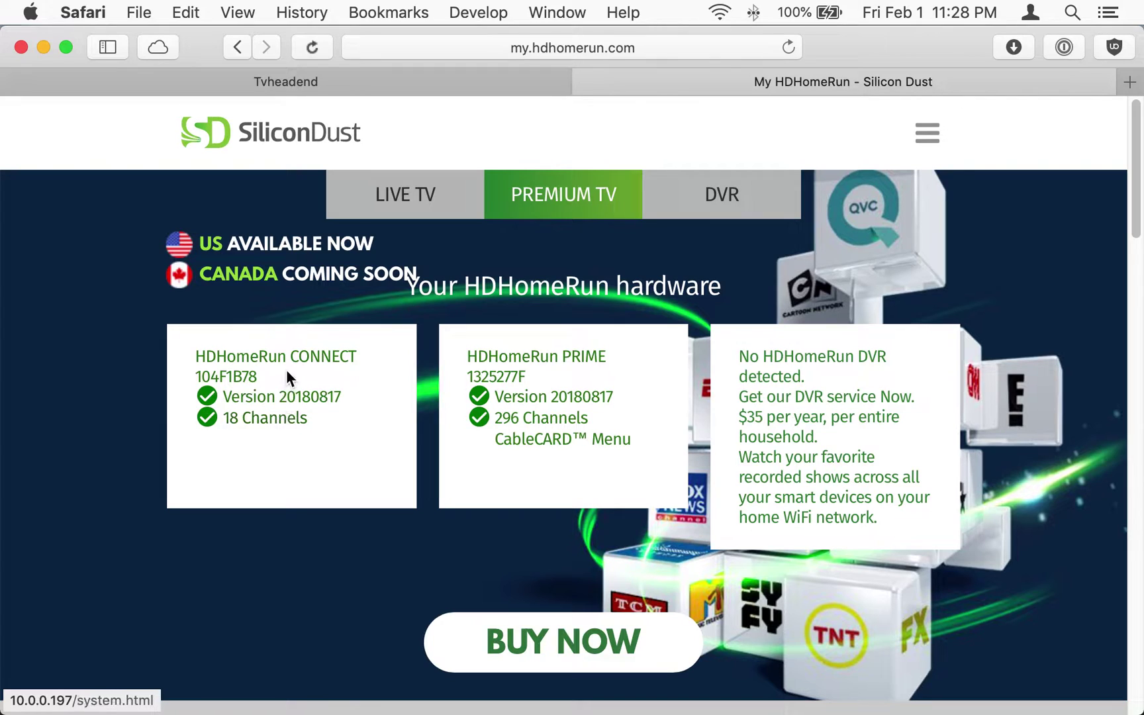
left_click(261, 421)
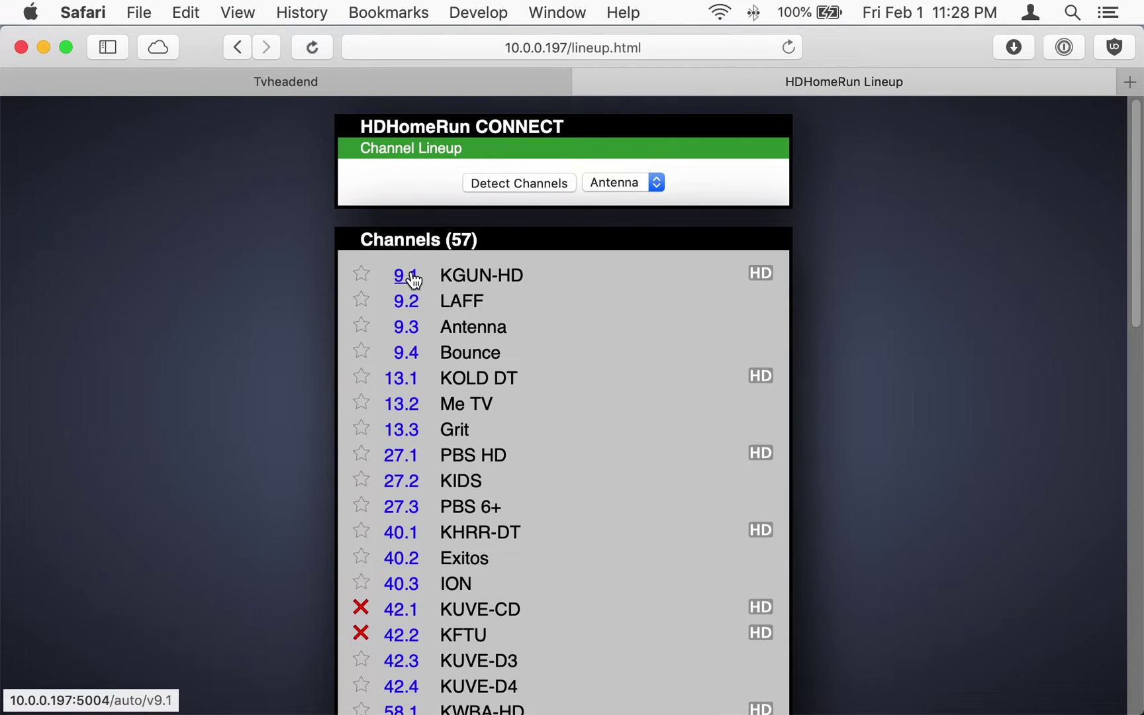
right_click(411, 277)
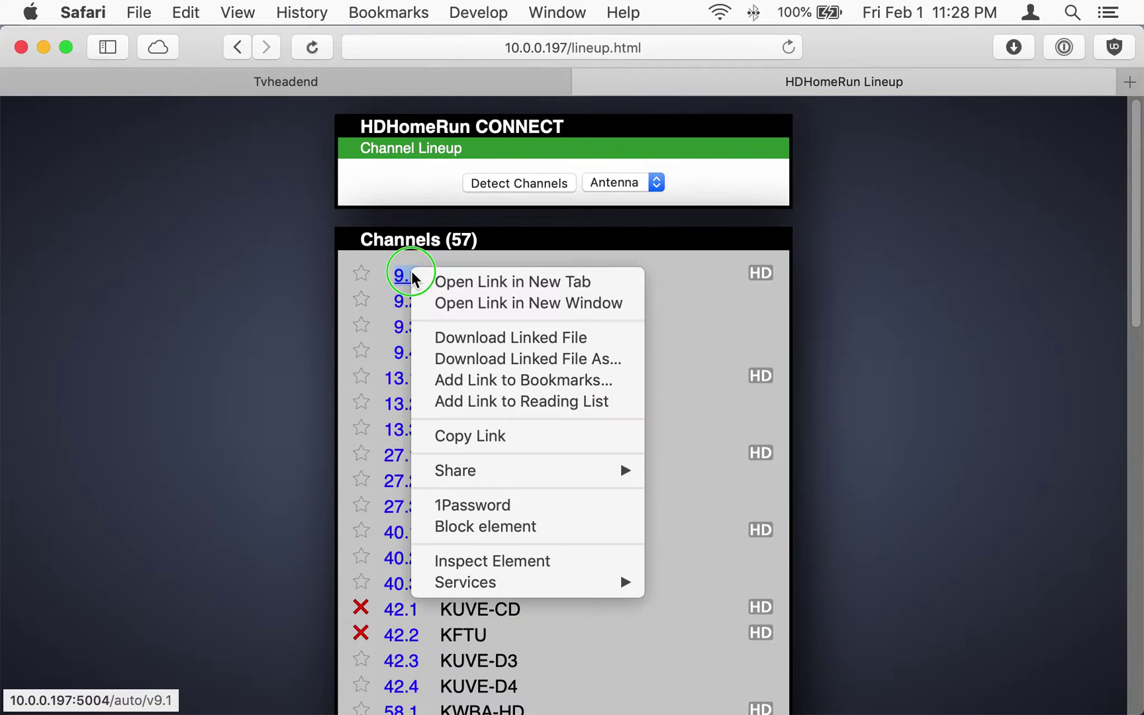
left_click(450, 436)
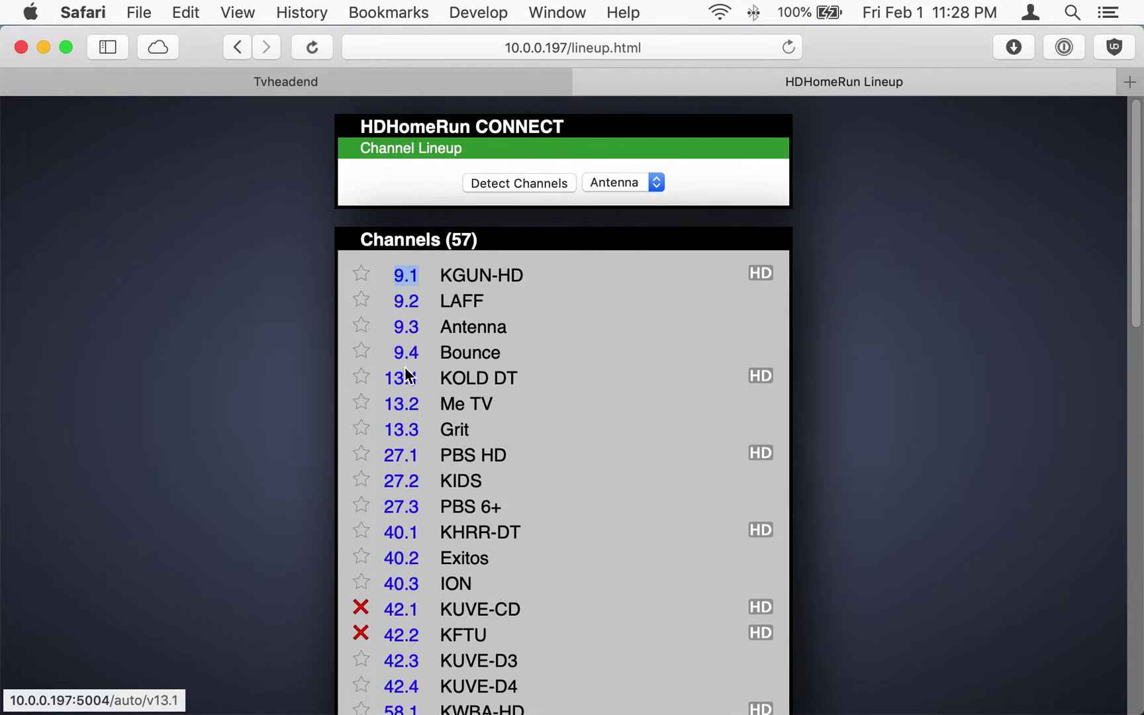
left_click(270, 92)
left_click(536, 263)
type("http://10.0.0.197:5004/auto/v9.1")
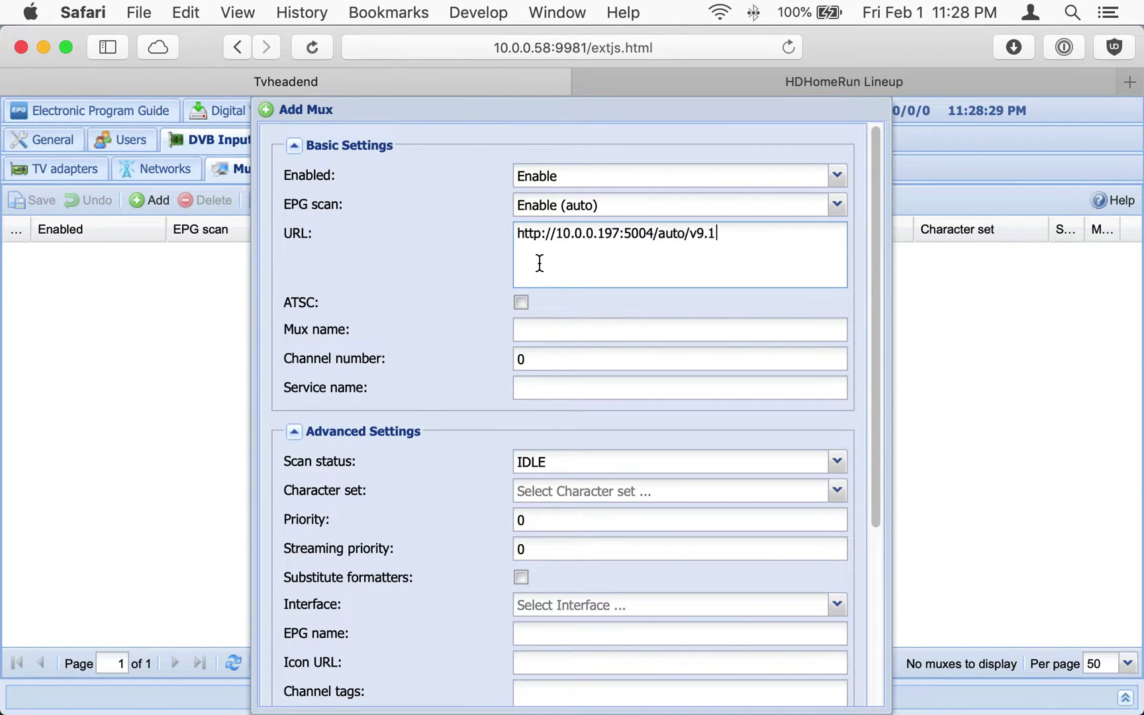
Step: Fill in the channel number for channel 9.1, name the mux ABC and create it
left_click(534, 357)
key("BackSpace")
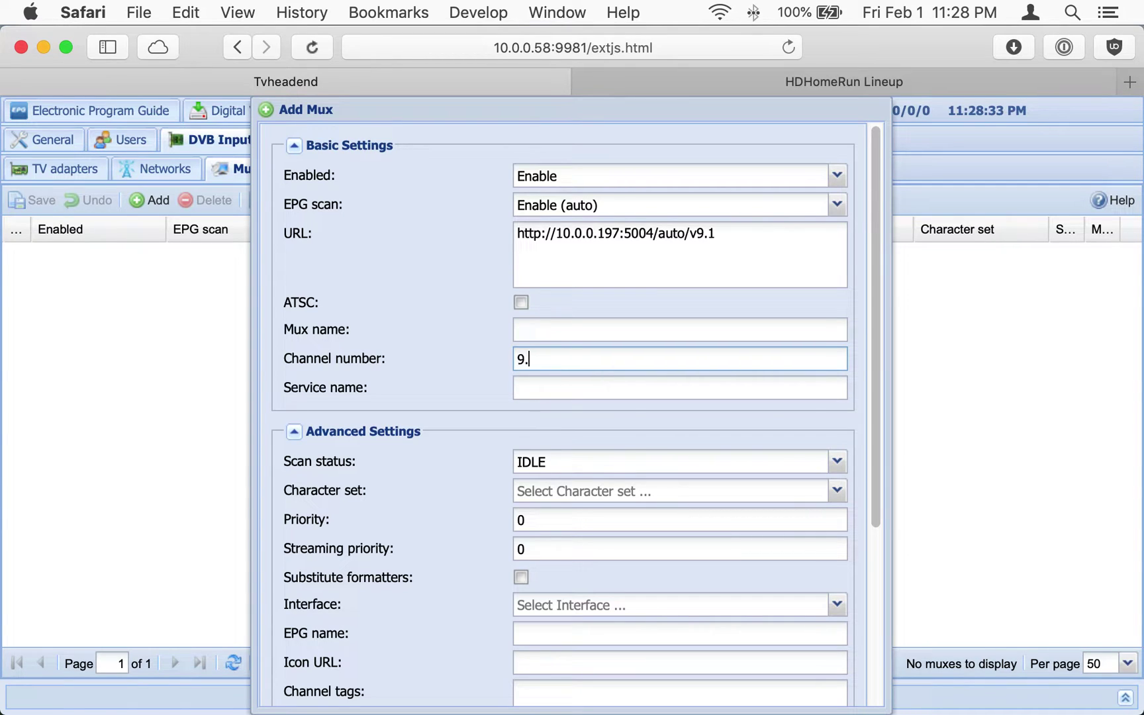
left_click(554, 334)
type("ABC")
scroll(421, 374, "down", 5)
left_click(329, 689)
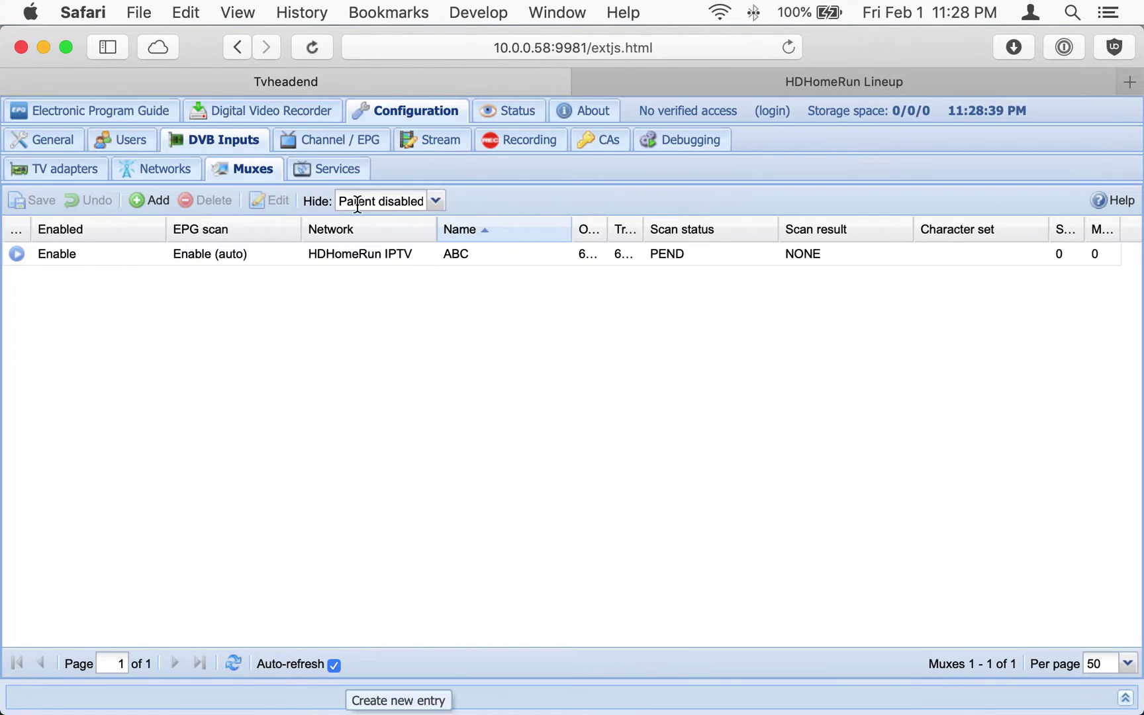
Step: Copy the stream link of channel 9.2 (LAFF) from the HDHomeRun CONNECT lineup
left_click(665, 86)
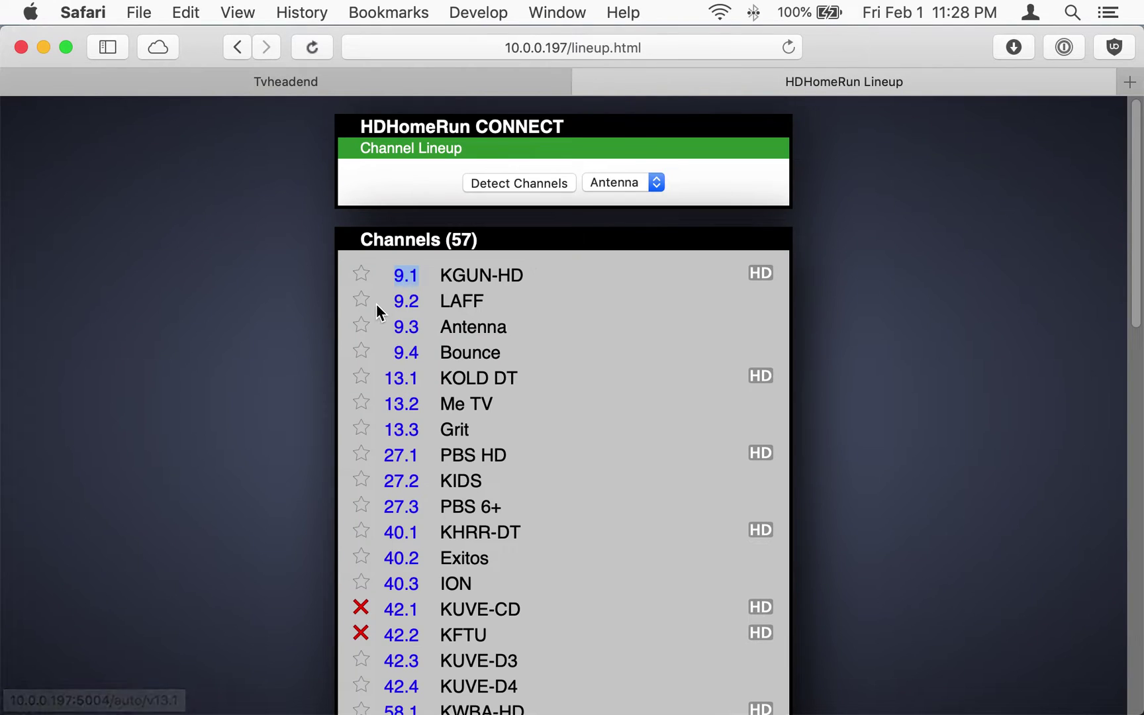
right_click(399, 300)
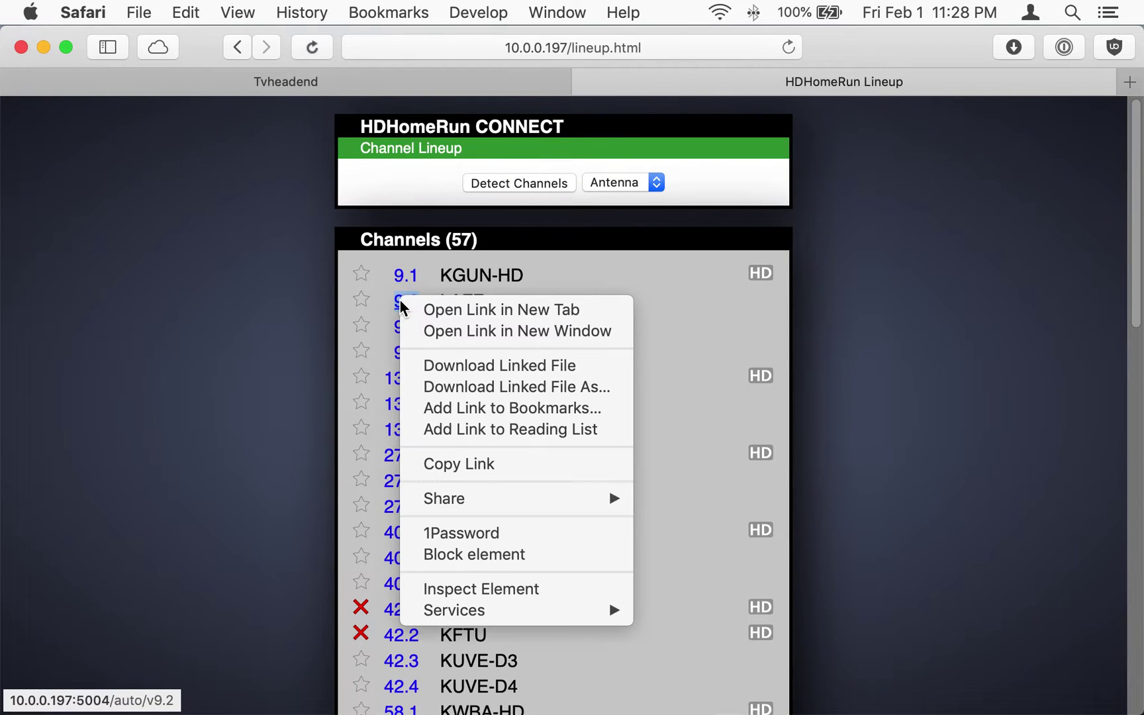
left_click(471, 467)
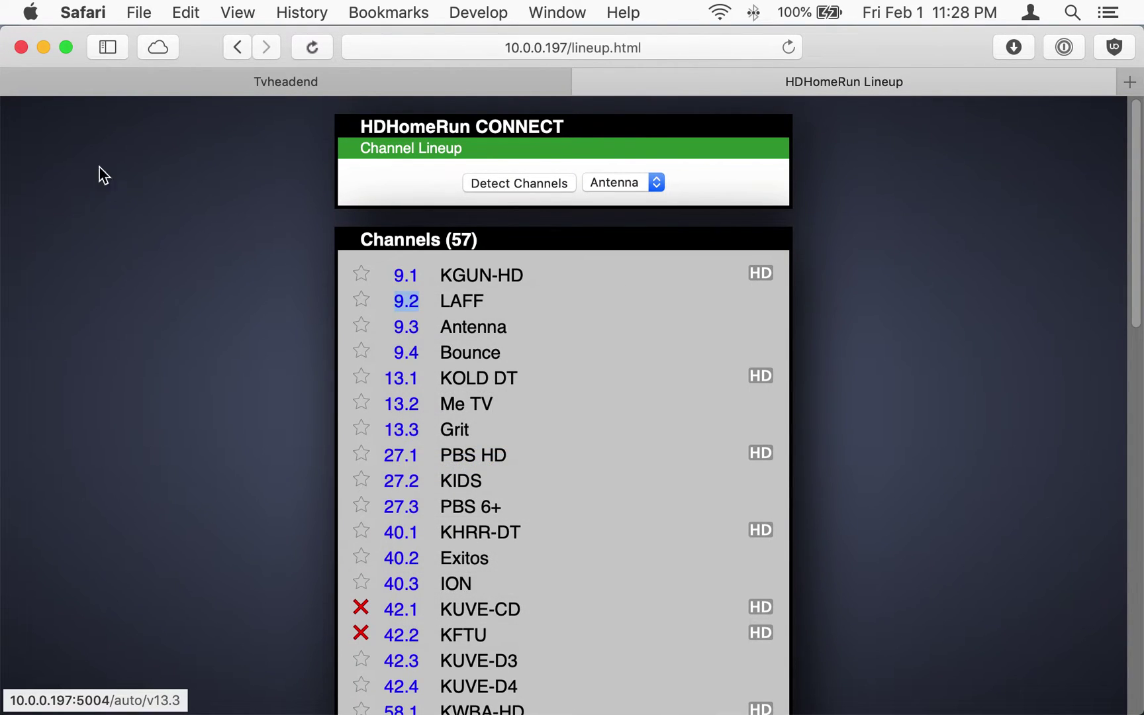
left_click(213, 84)
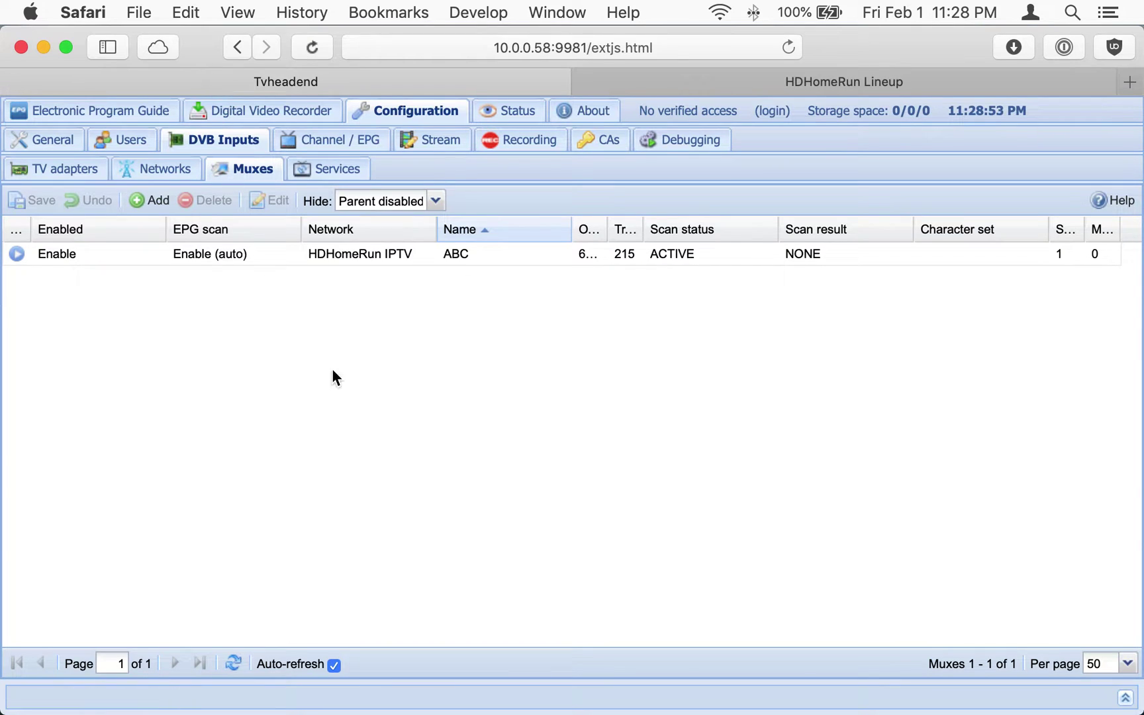
left_click(147, 201)
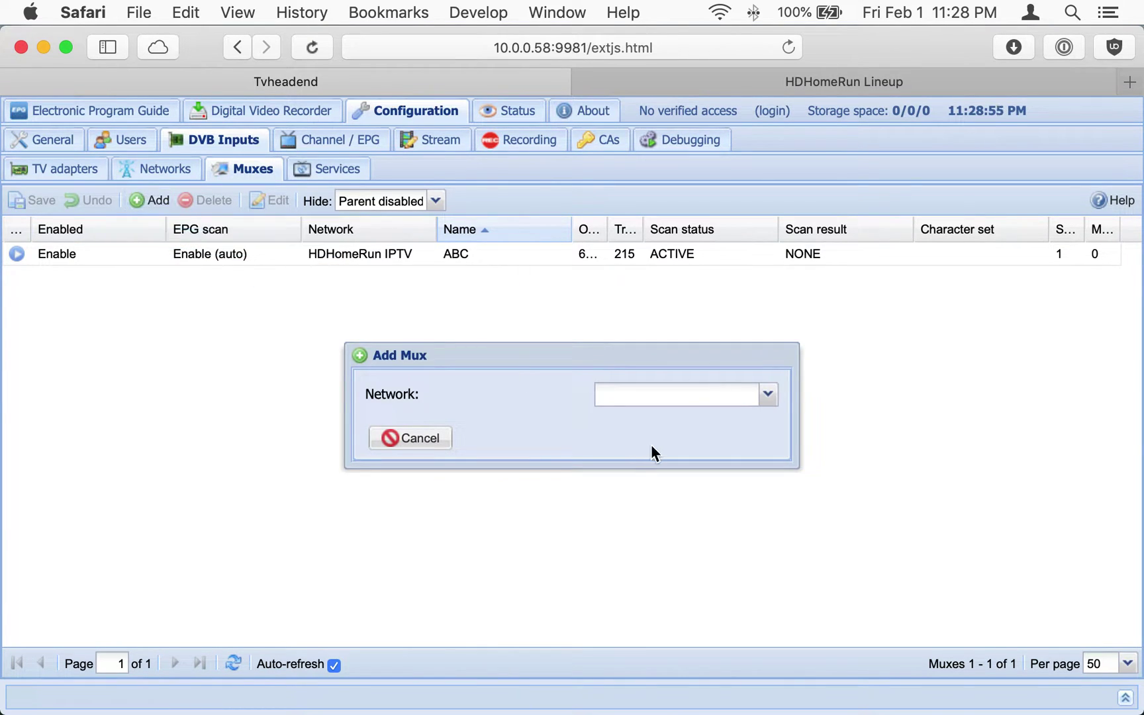
left_click(766, 394)
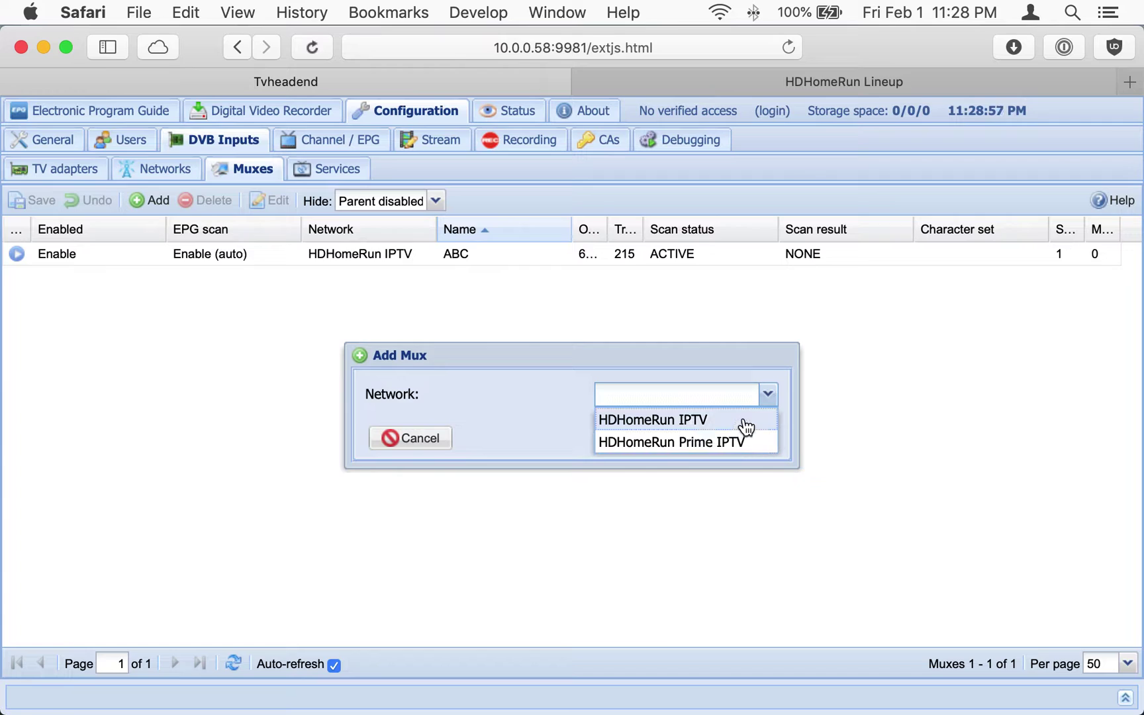
left_click(743, 422)
left_click(571, 266)
type("http://10.0.0.197:5004/auto/v9.2")
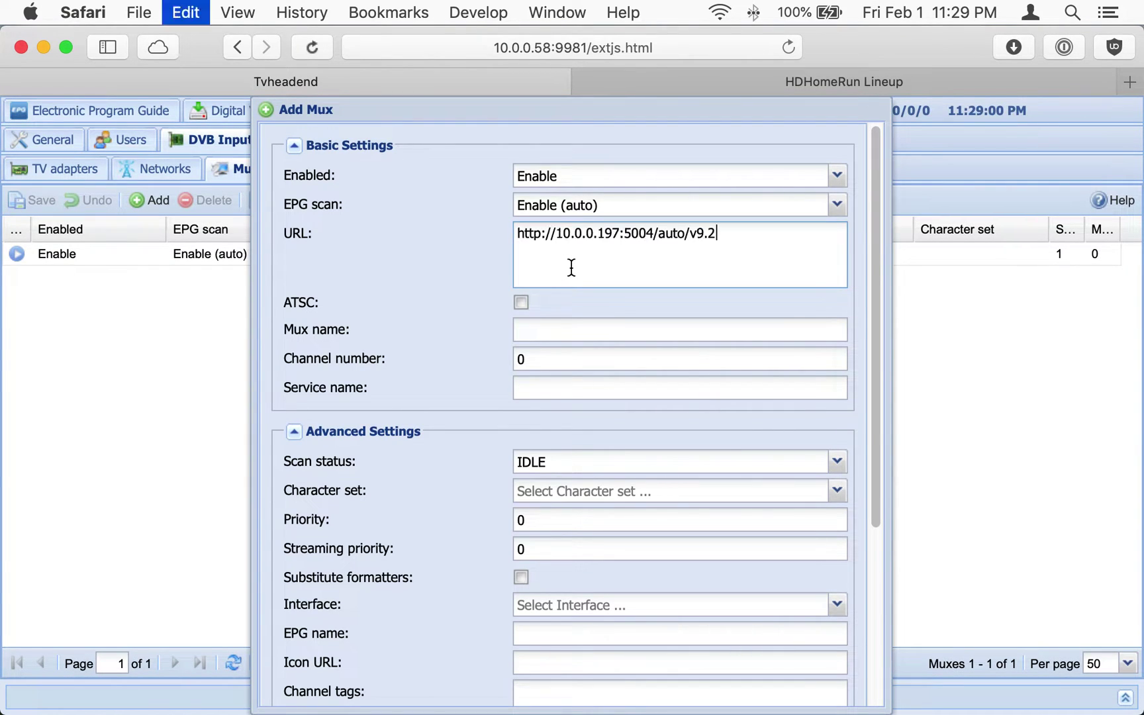
Step: Name the mux Laff, set its channel number to 9.2 and create it
left_click(552, 336)
type("Laff")
left_click(562, 366)
key("BackSpace")
type("9.2")
scroll(452, 486, "down", 5)
left_click(315, 689)
left_click(809, 84)
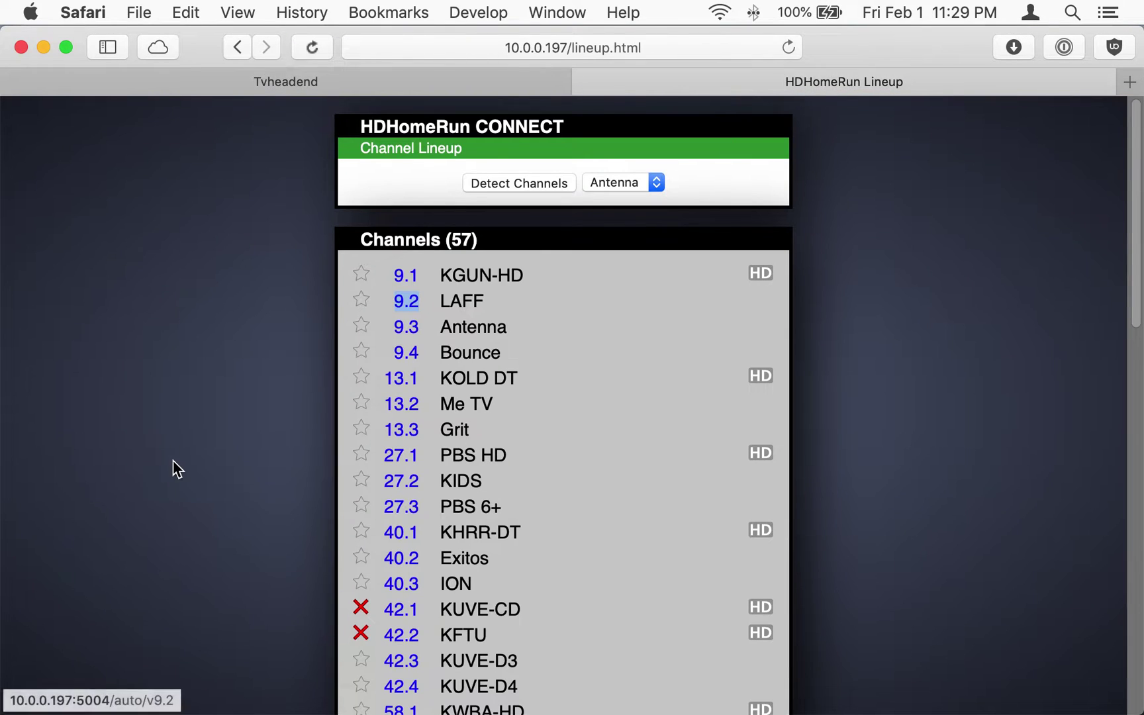
left_click(388, 67)
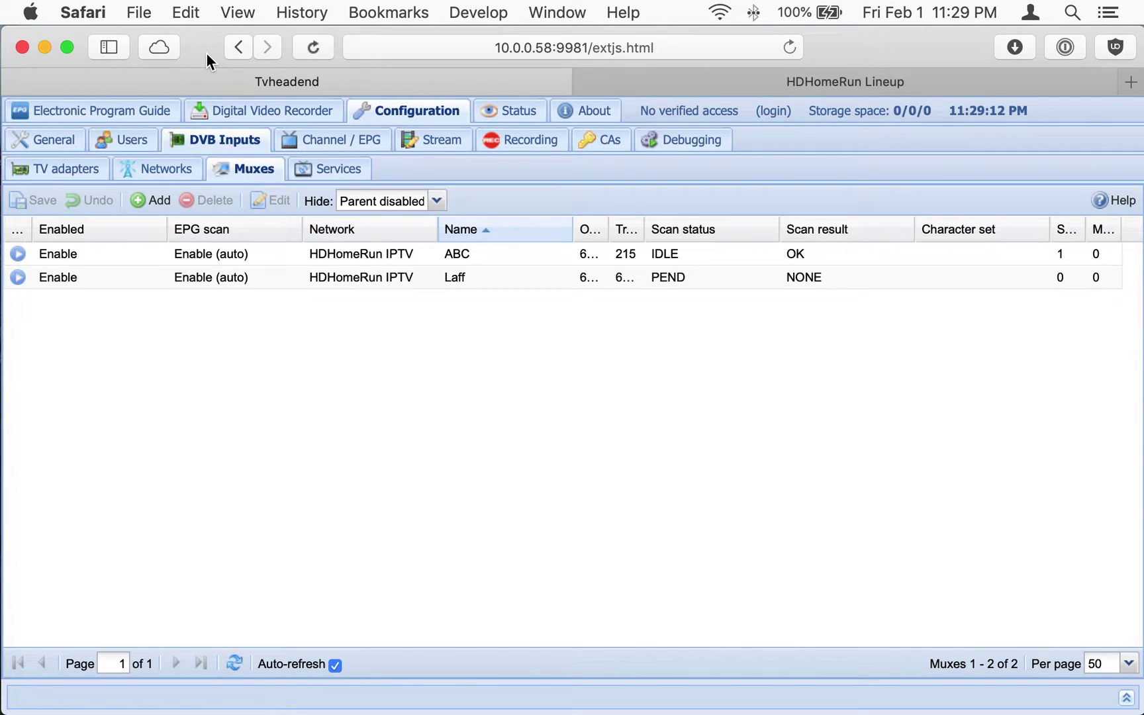
left_click_drag(206, 56, 205, 55)
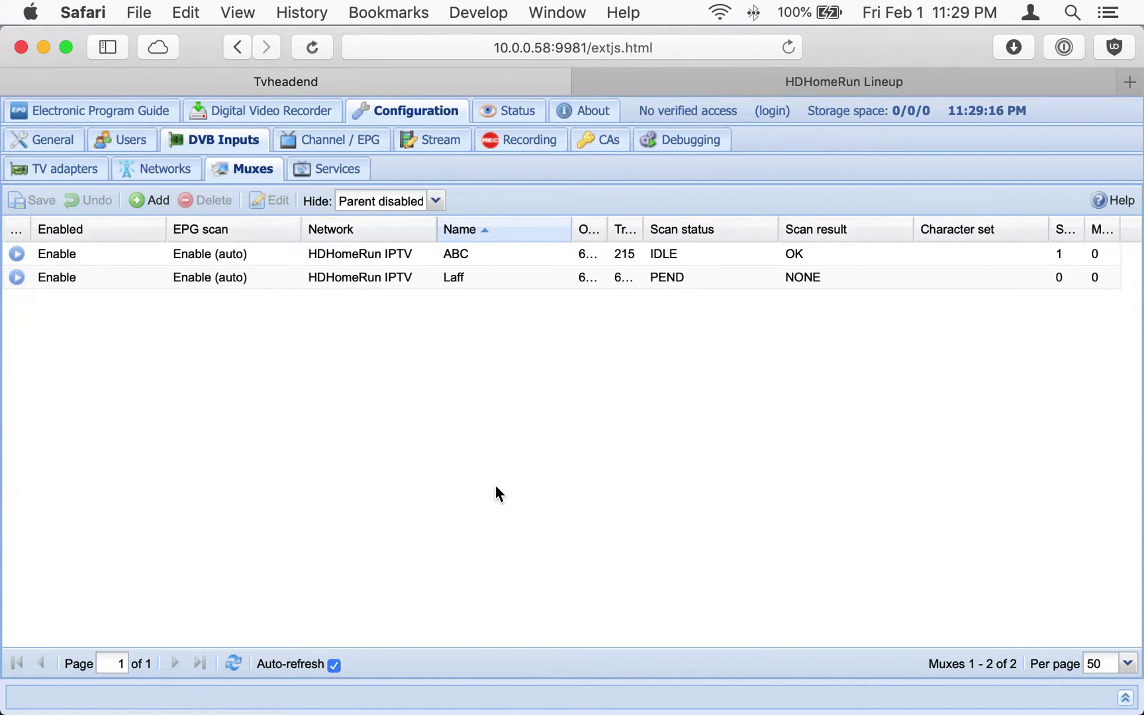
Step: Copy the stream link of channel 13.1 (KOLD DT) from the HDHomeRun CONNECT lineup
left_click(829, 86)
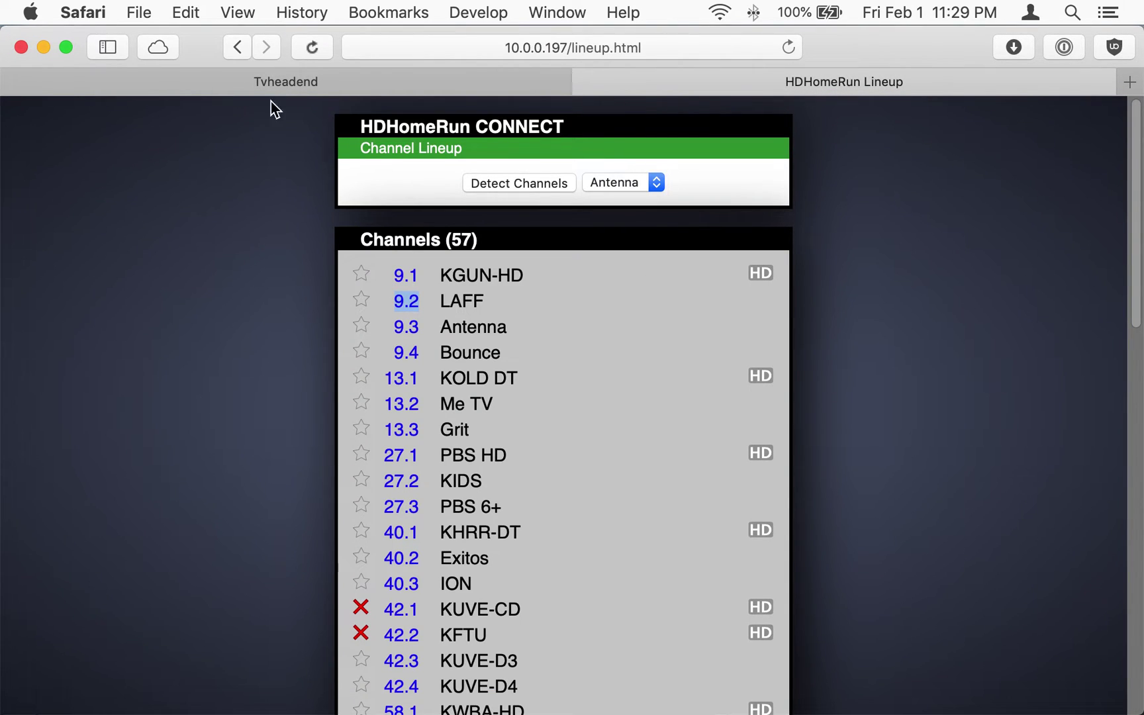
right_click(405, 385)
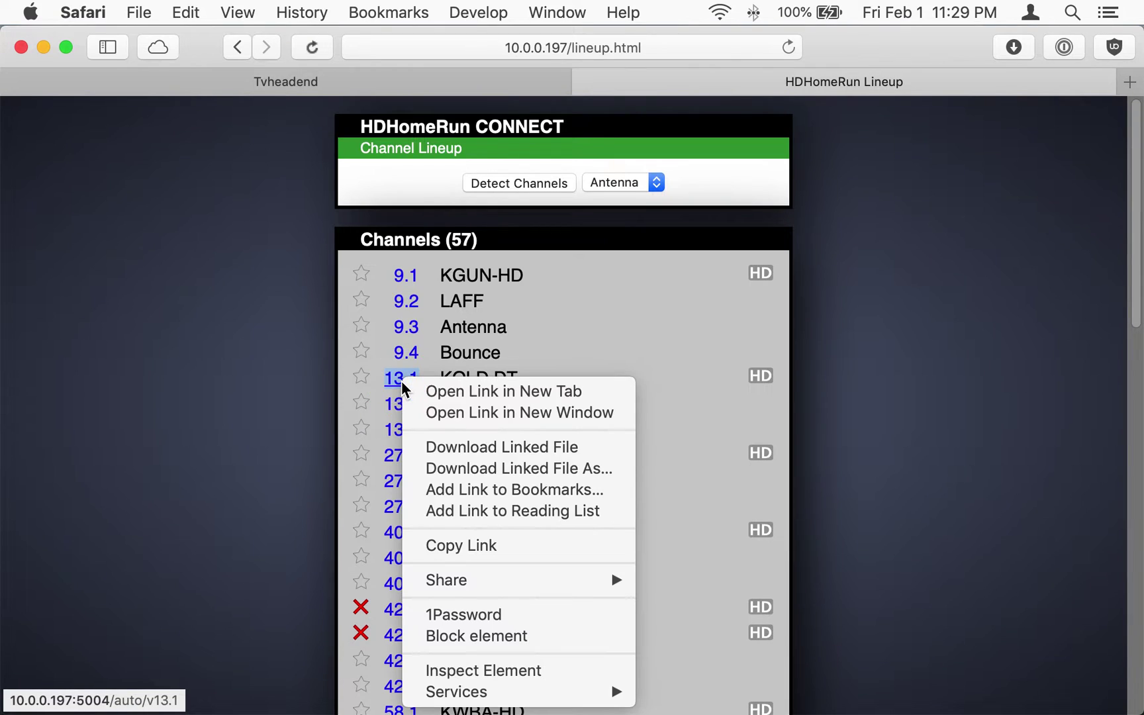
left_click(462, 545)
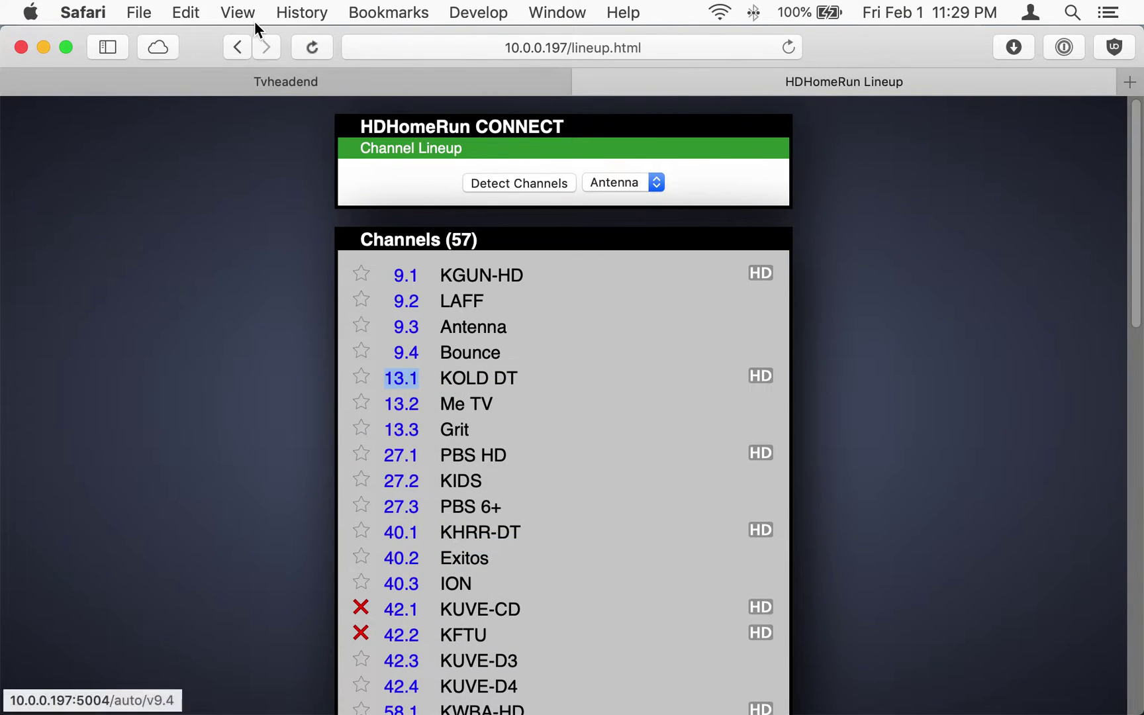
left_click(219, 76)
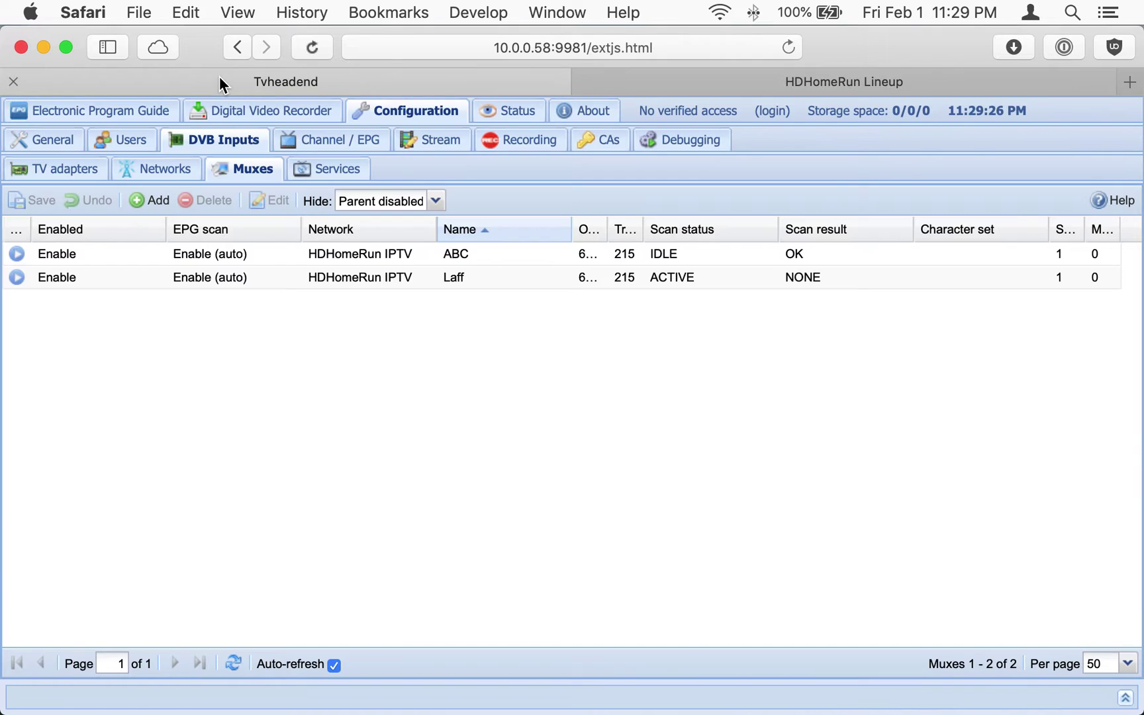
left_click(141, 202)
left_click(767, 396)
left_click(738, 421)
left_click(612, 251)
key("super+v")
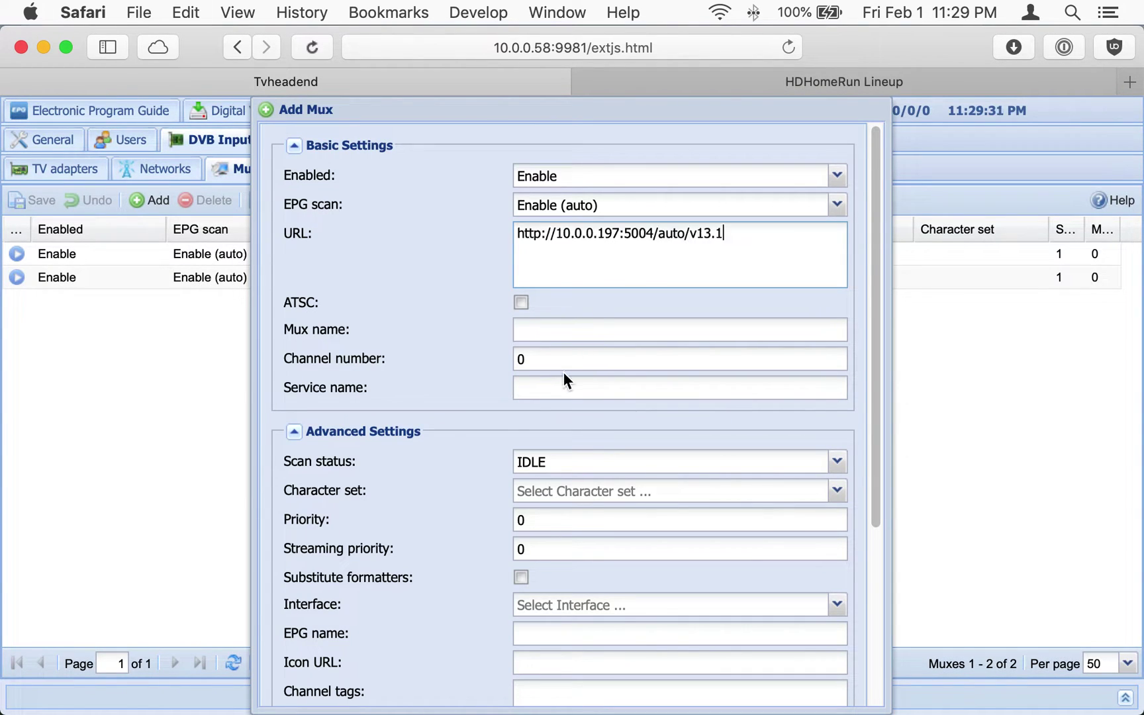
Step: Set the mux's channel number to 13.1, name it CBS and create it
left_click(549, 358)
key("BackSpace")
type("1")
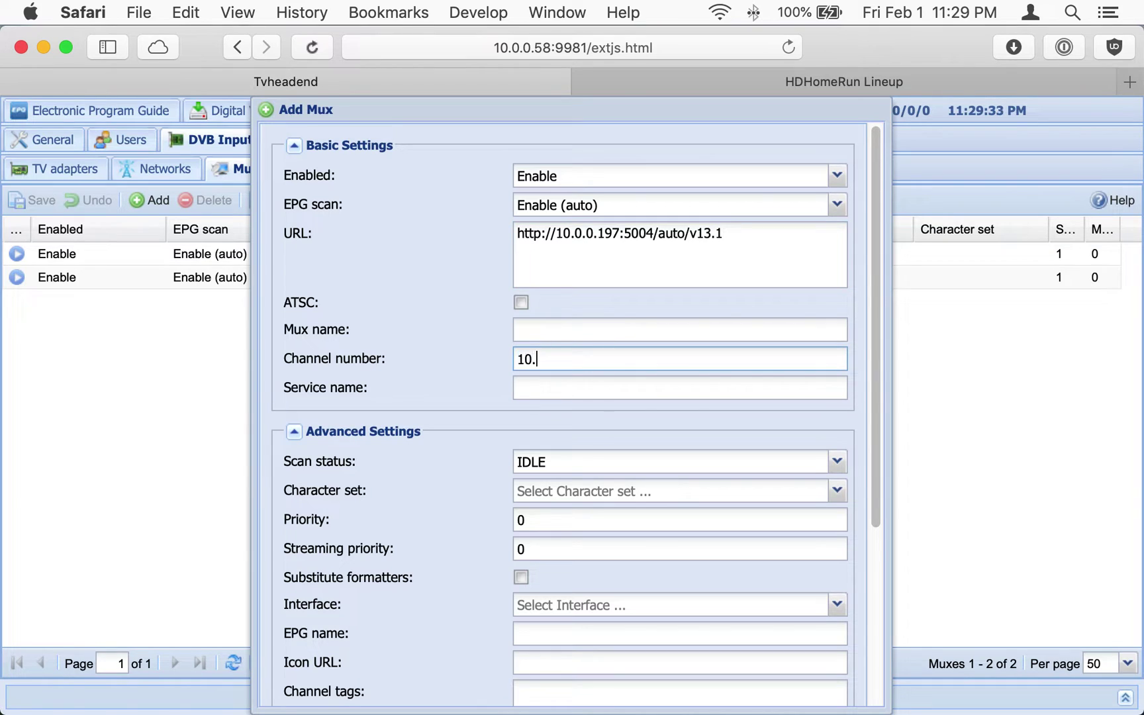
type("0")
key("BackSpace")
left_click(559, 332)
type("CBS")
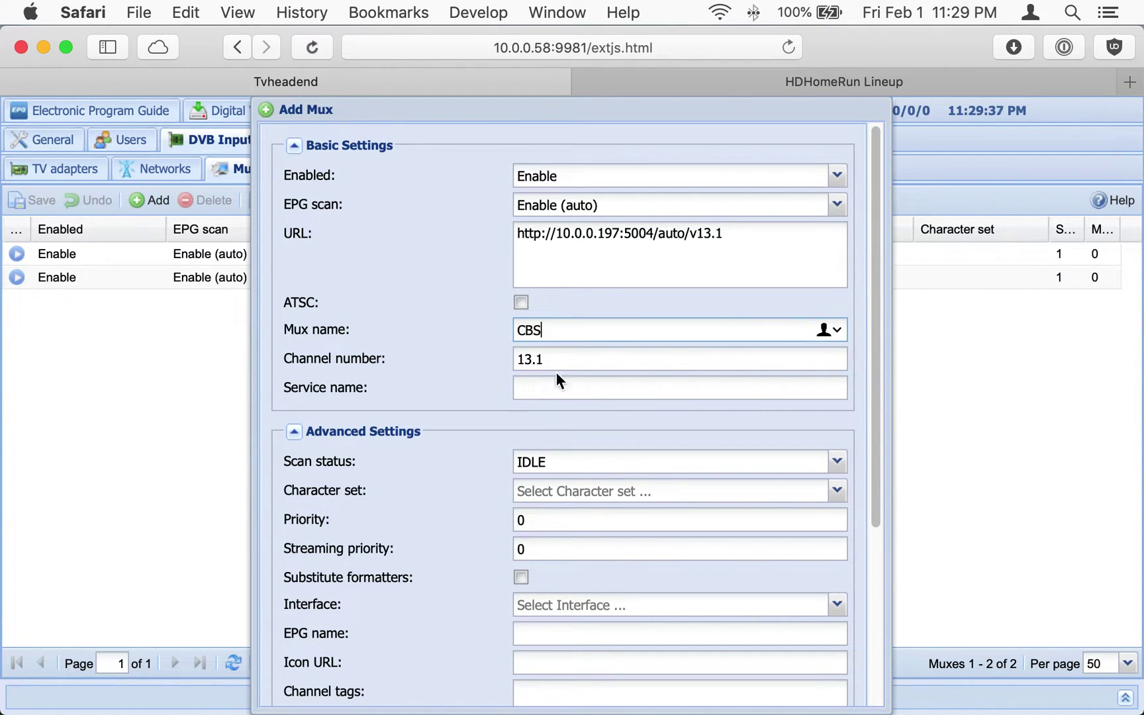
scroll(399, 539, "down", 5)
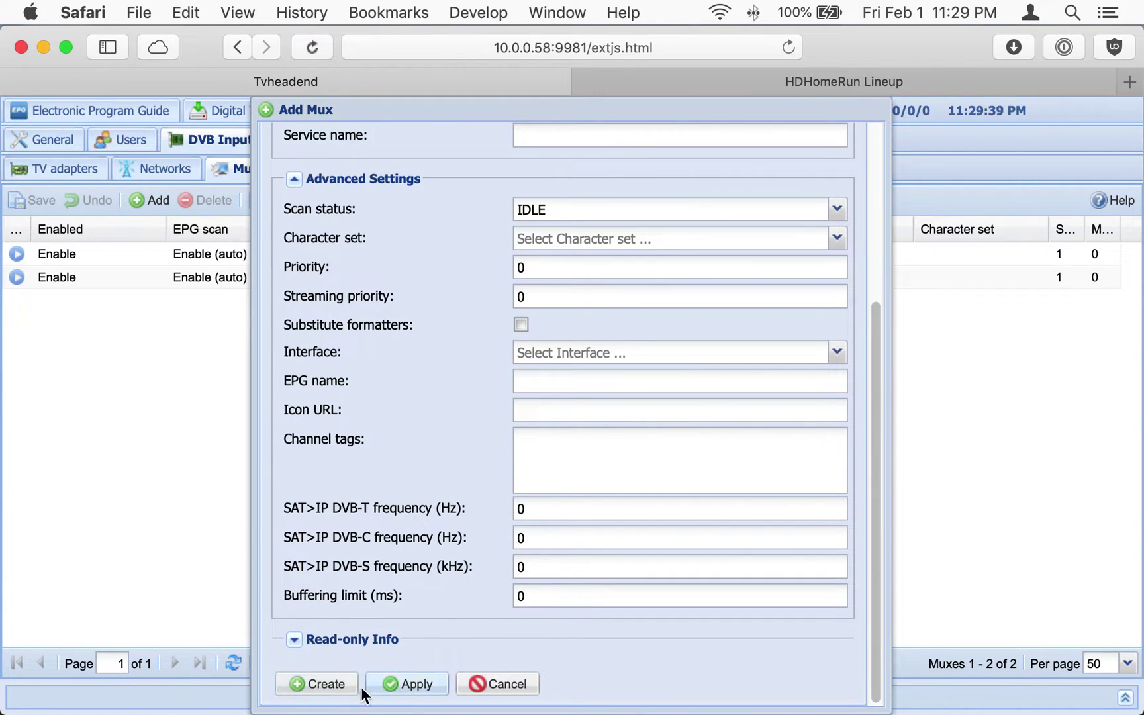
left_click(317, 684)
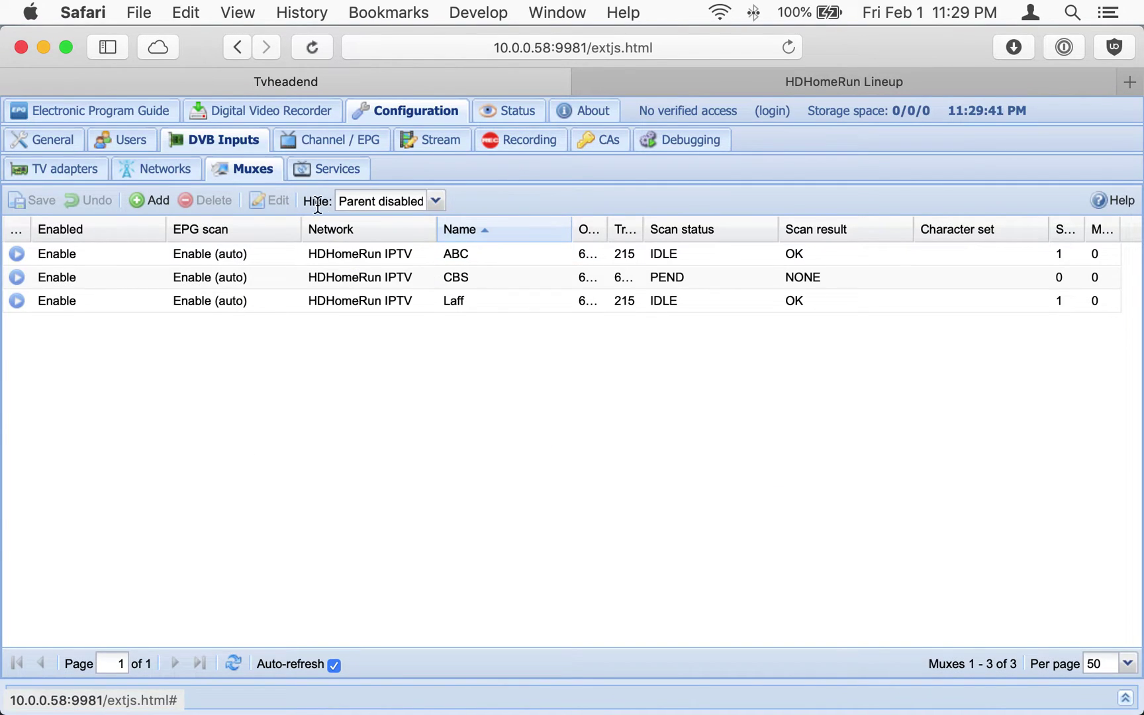
left_click(141, 205)
left_click(767, 395)
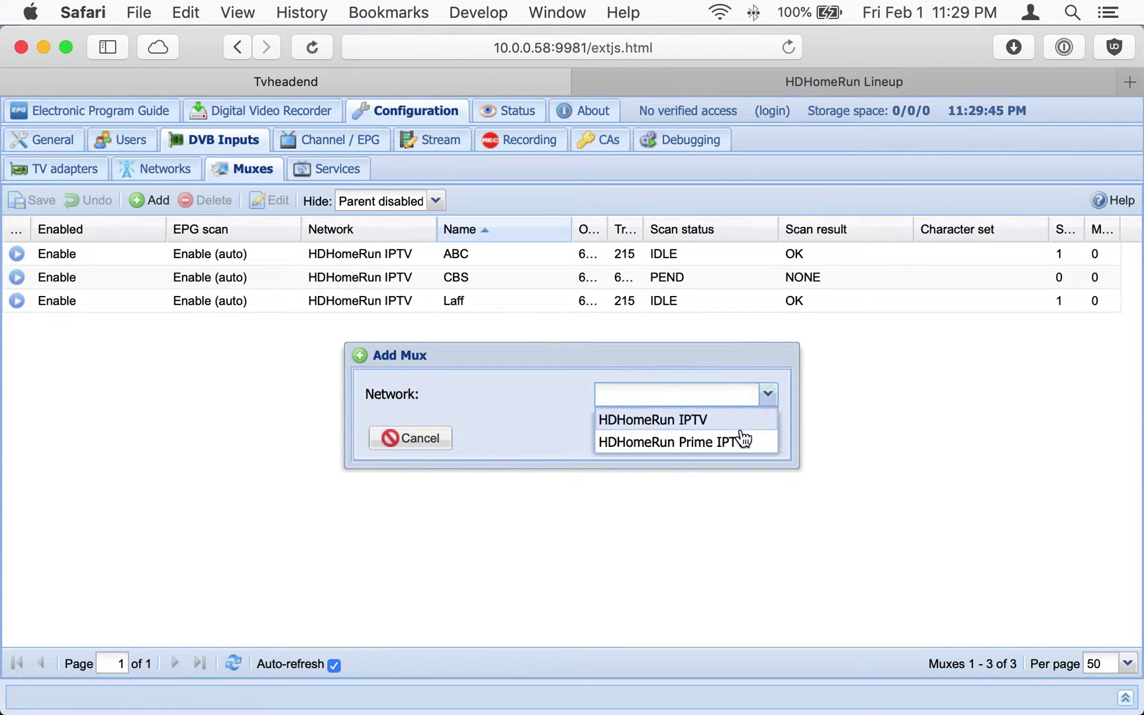
left_click(741, 435)
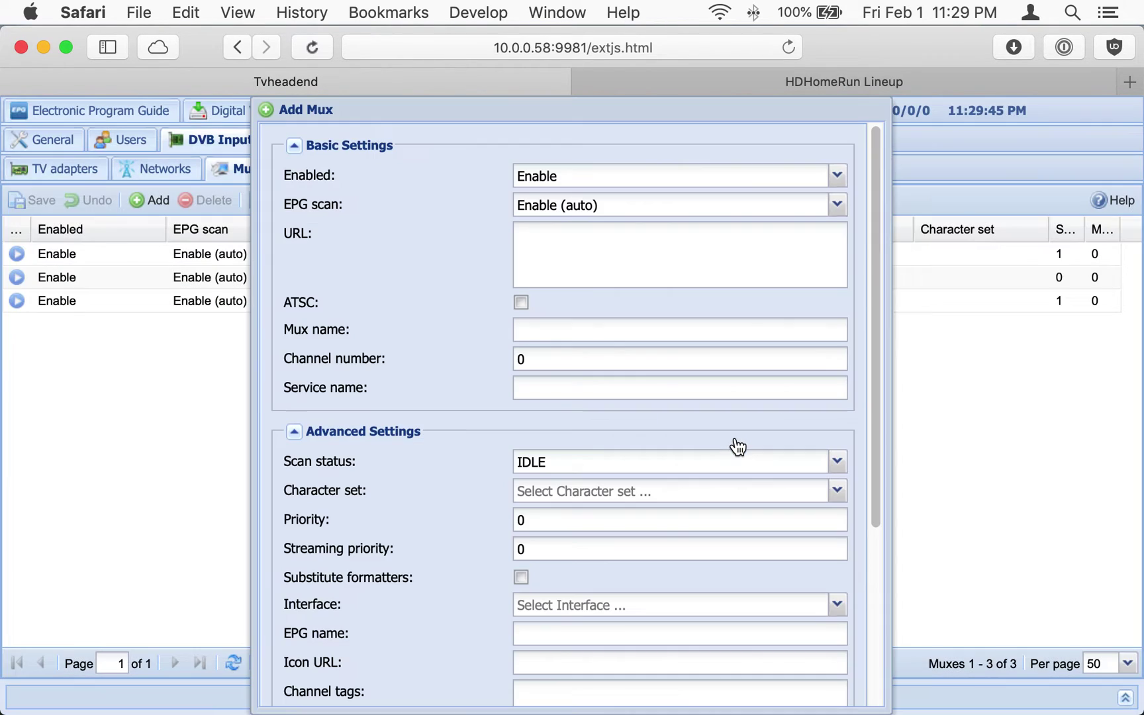
Step: Open the HDHomeRun PRIME channel lineup from the My HDHomeRun page and try toggling the marker of channel 2 (ESPN)
left_click(736, 70)
left_click(241, 43)
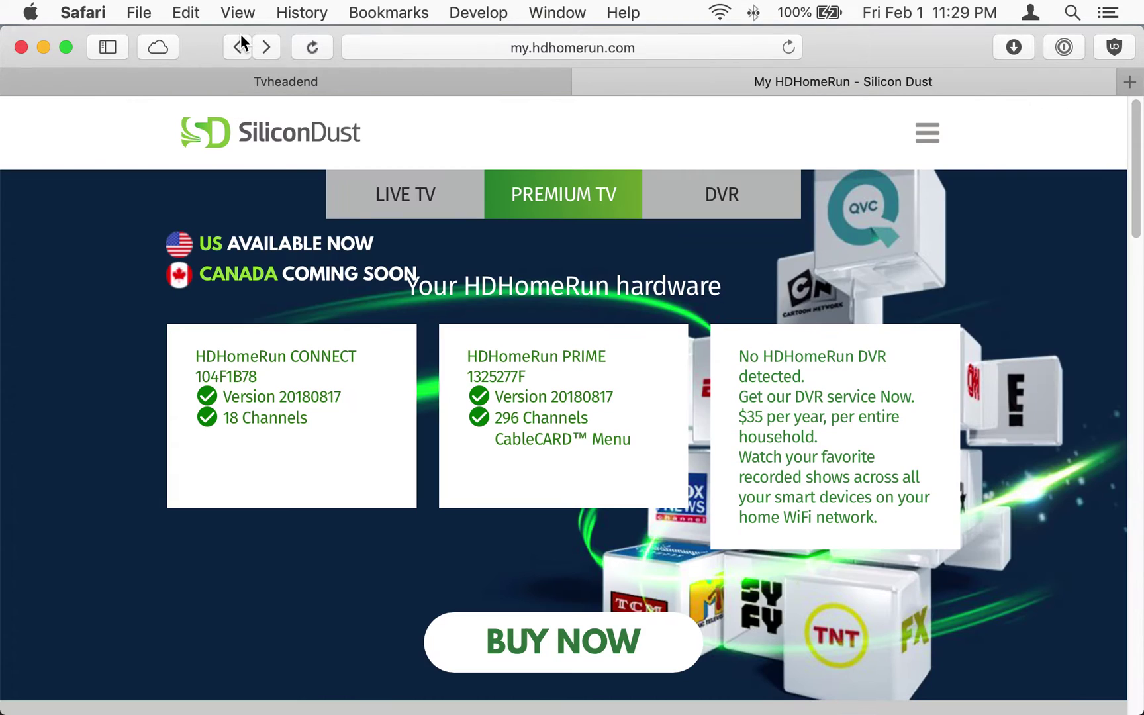
left_click(544, 422)
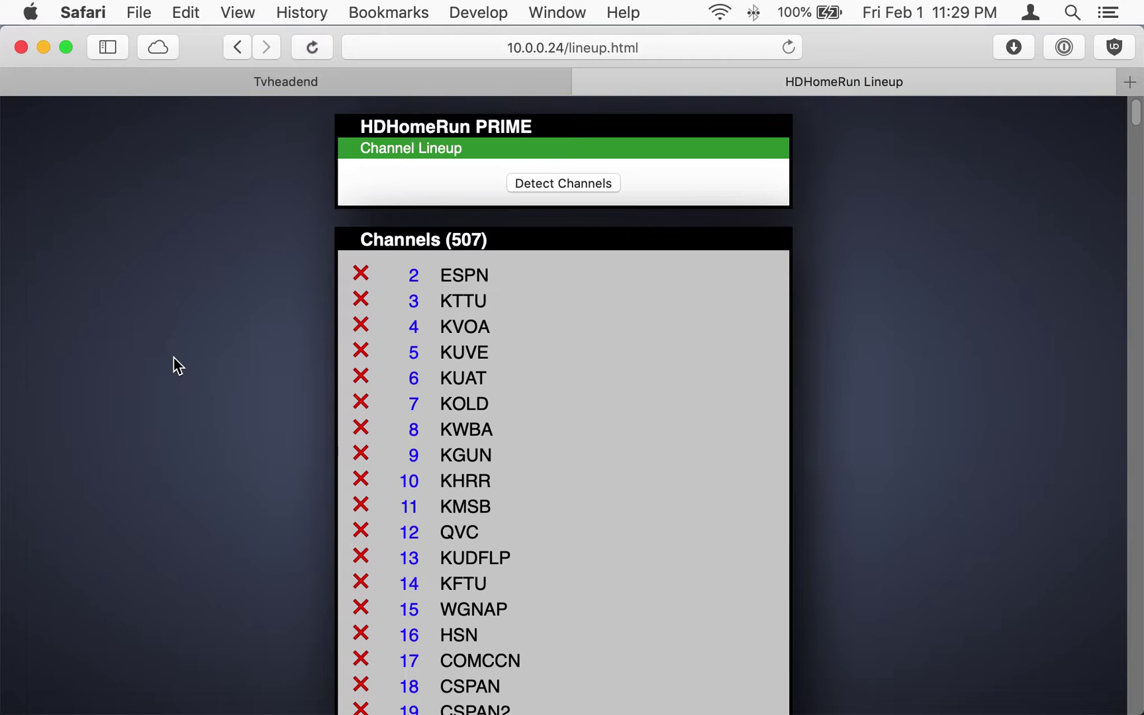
scroll(177, 367, "down", 15)
scroll(177, 366, "up", 15)
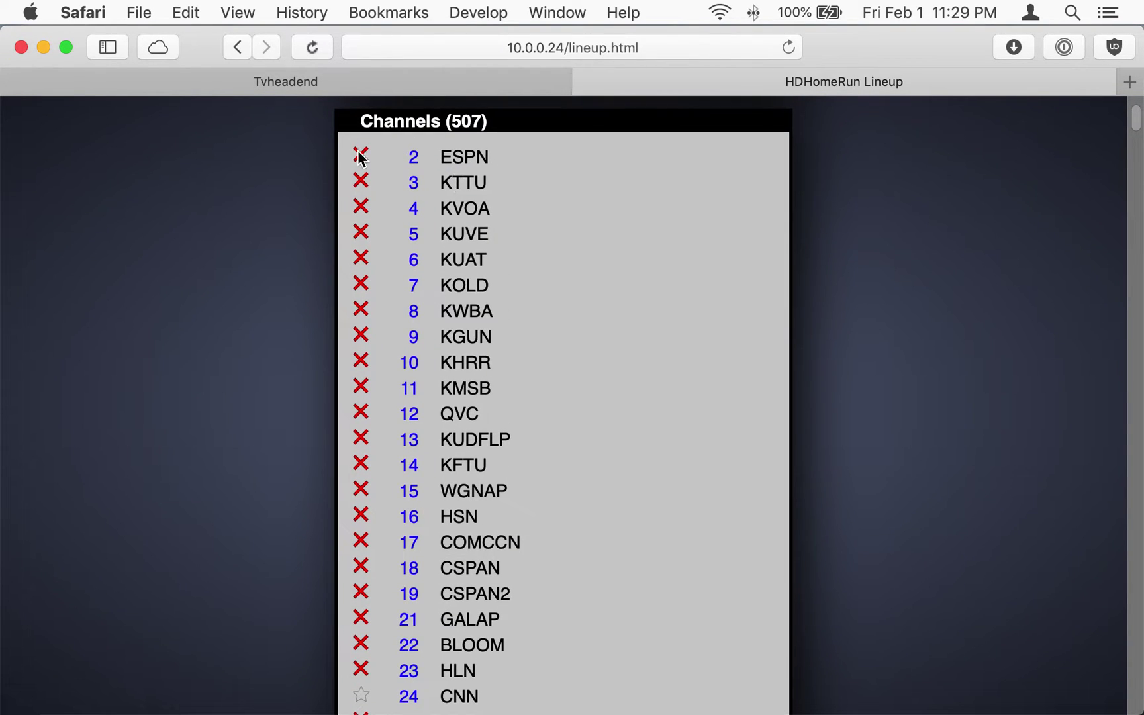
left_click(361, 156)
left_click(364, 158)
Step: Find channel 210 (KGUNDT) in the HDHomeRun PRIME lineup and copy its stream link
scroll(261, 316, "down", 20)
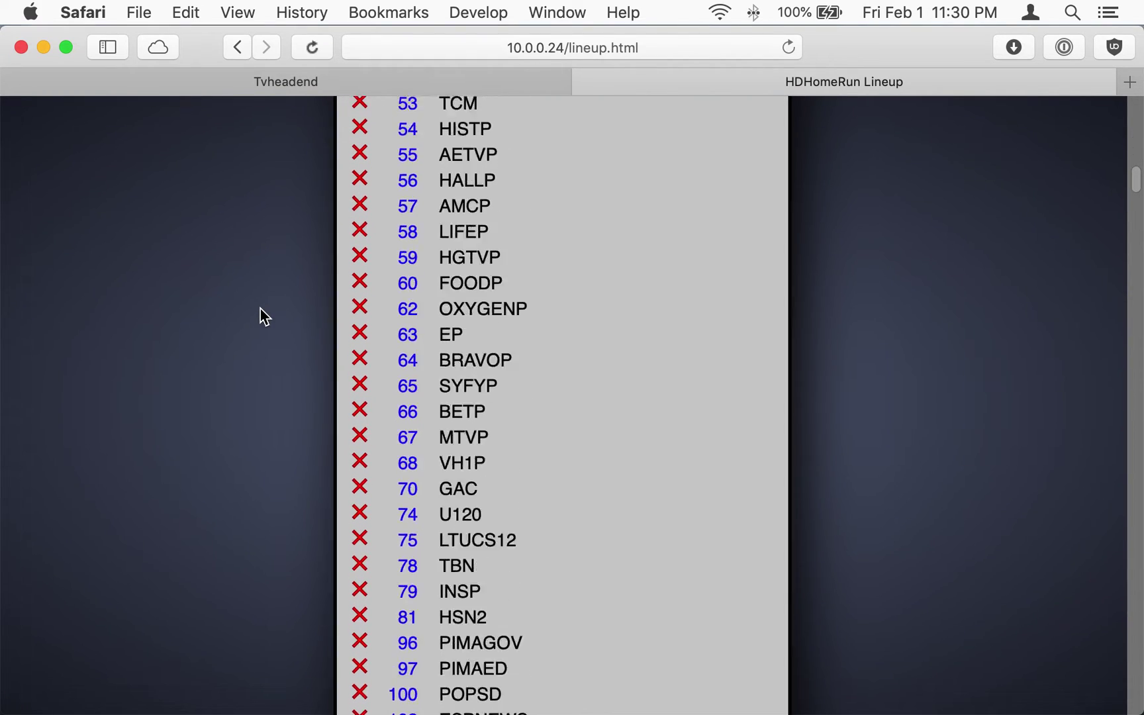
scroll(264, 316, "up", 10)
scroll(264, 317, "down", 20)
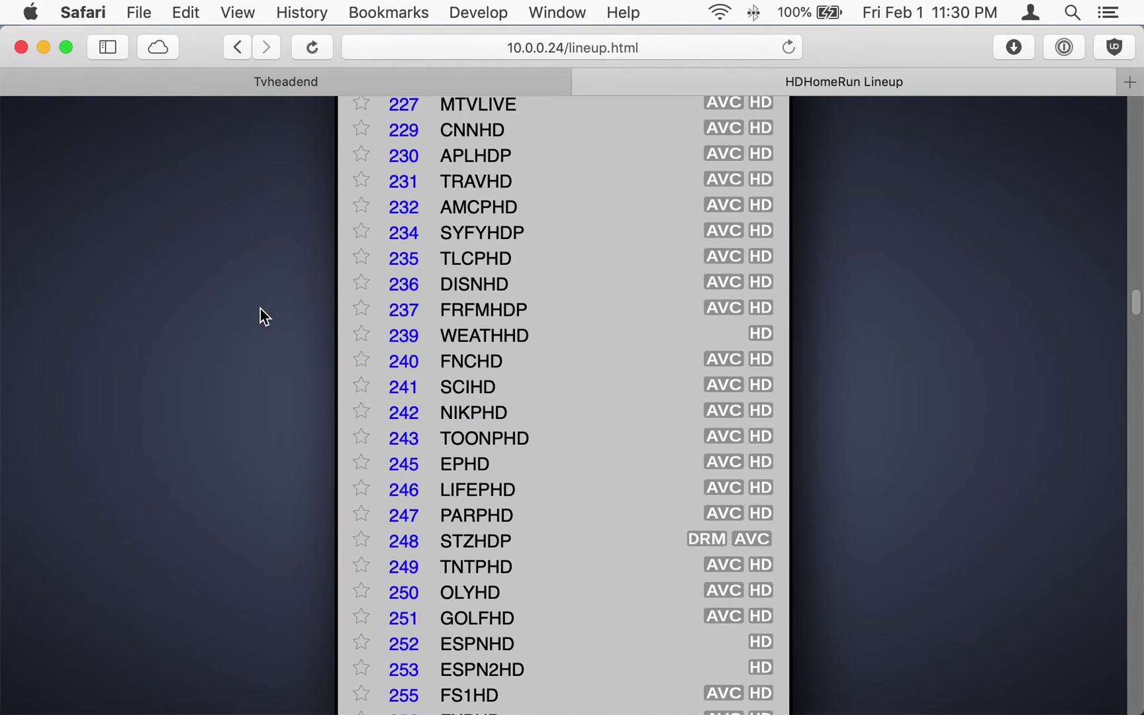
scroll(264, 316, "up", 15)
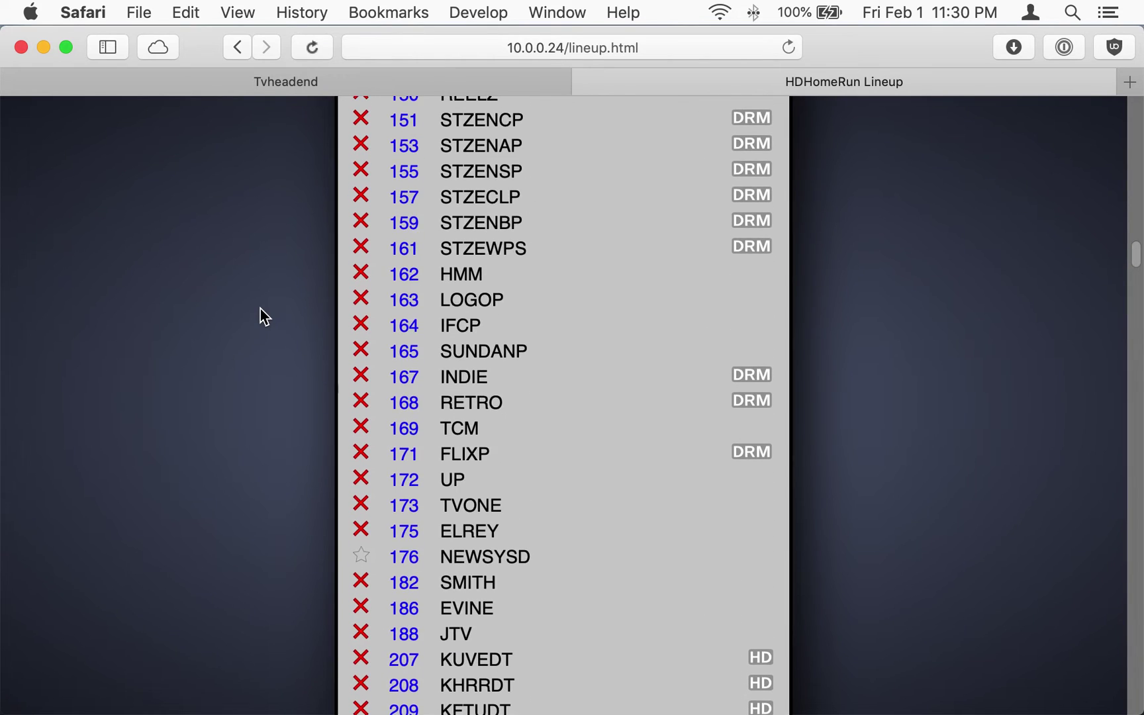
scroll(265, 316, "down", 6)
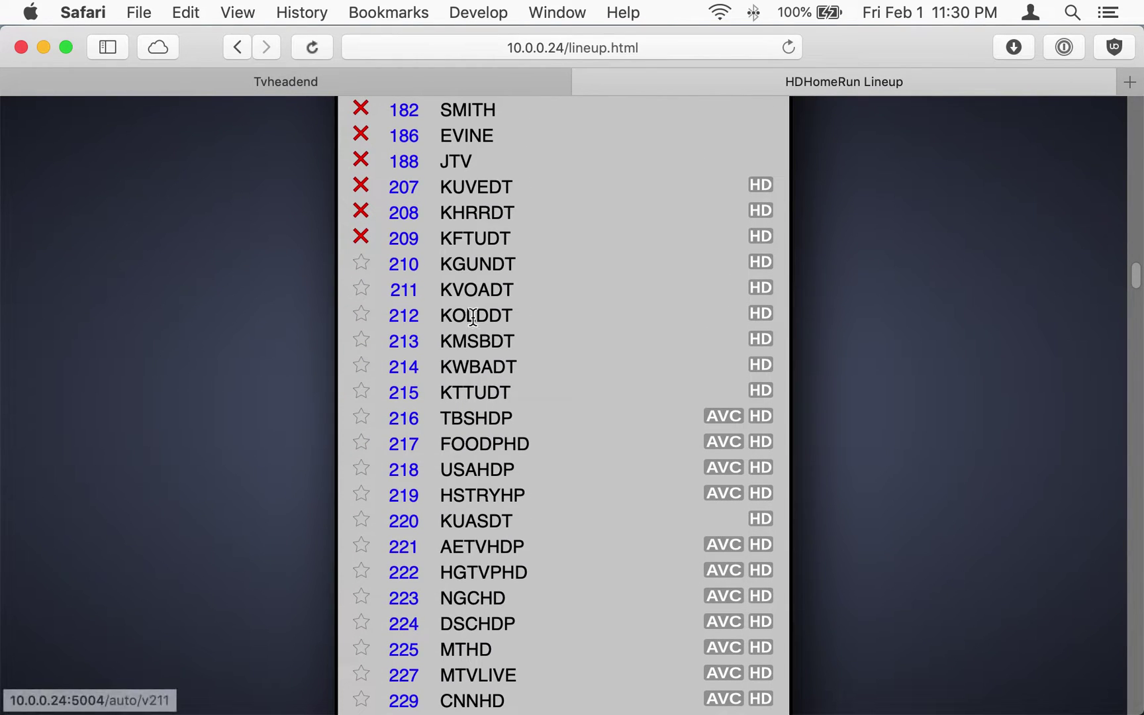
right_click(405, 272)
left_click(411, 432)
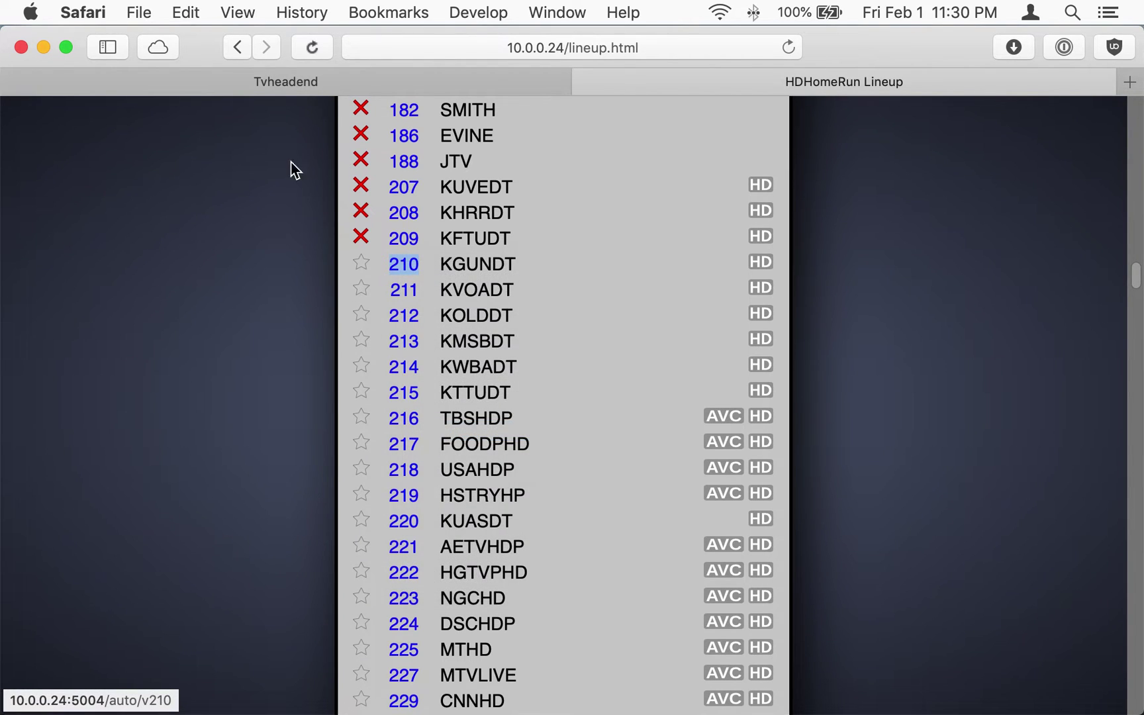
Step: Return to Tvheadend and discard the empty new mux
left_click(292, 81)
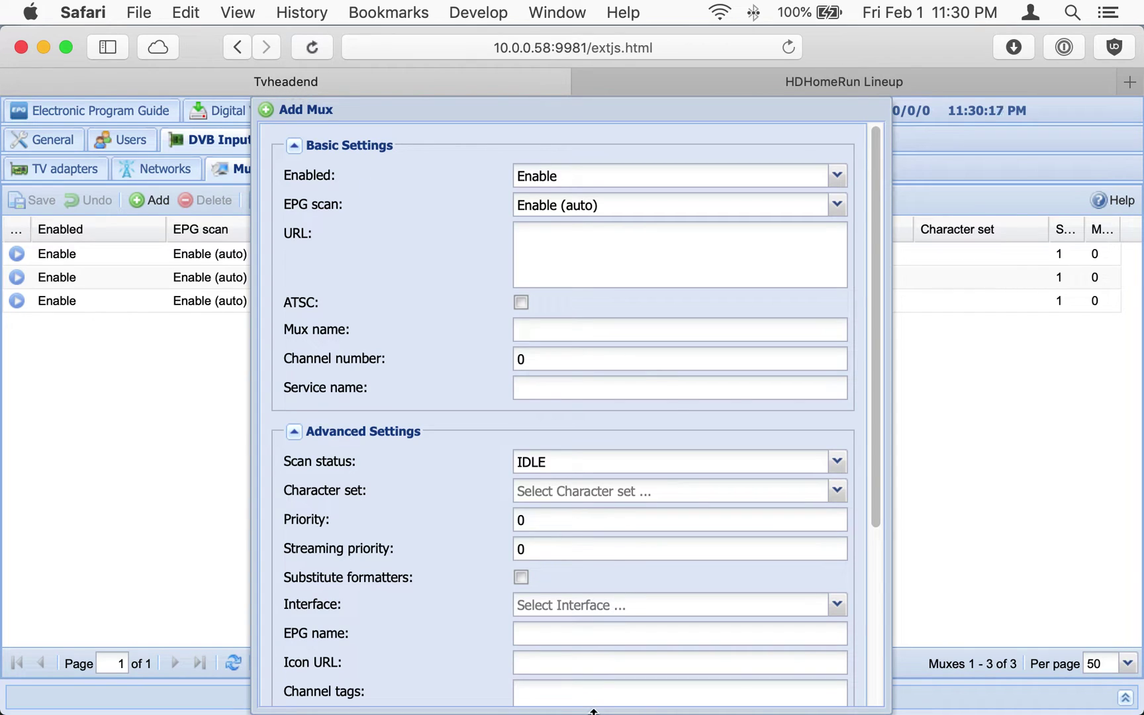
scroll(478, 552, "down", 8)
left_click(499, 692)
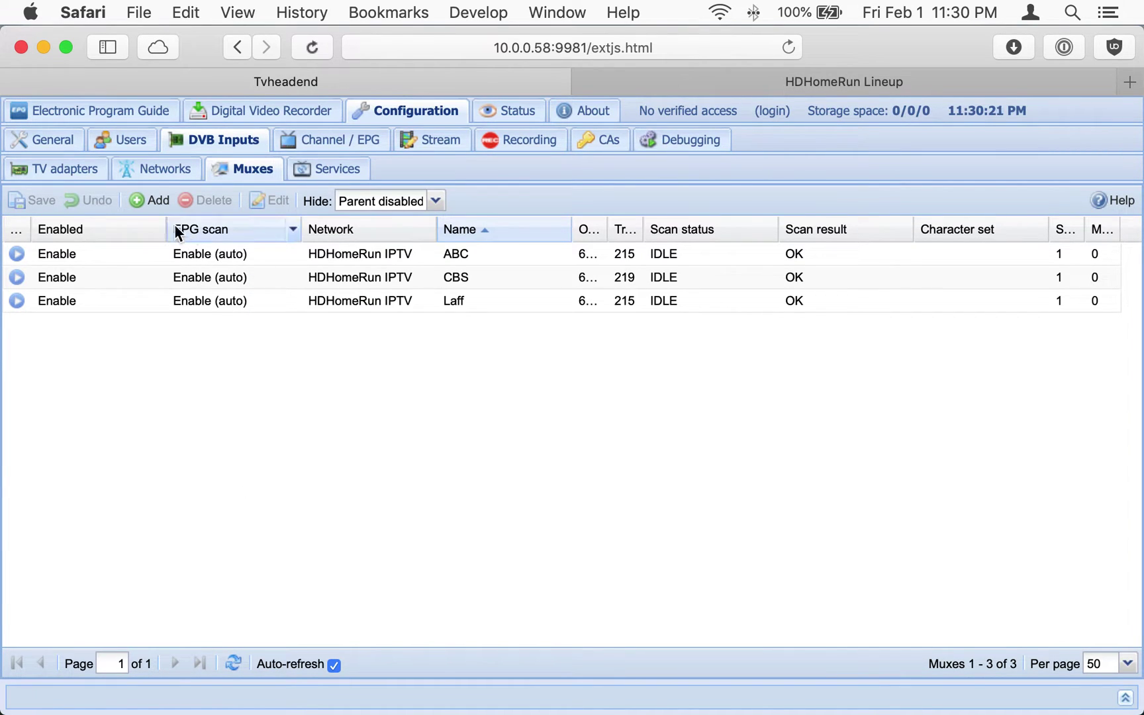
left_click(149, 200)
left_click(768, 395)
left_click(755, 447)
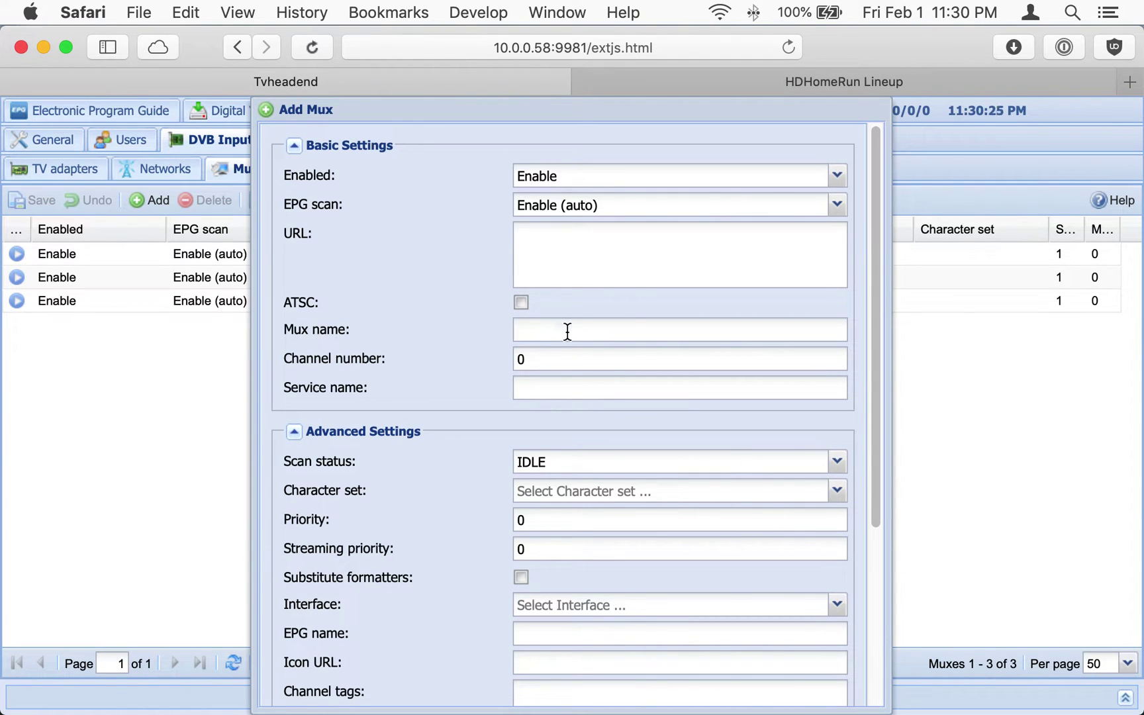
type("ABC")
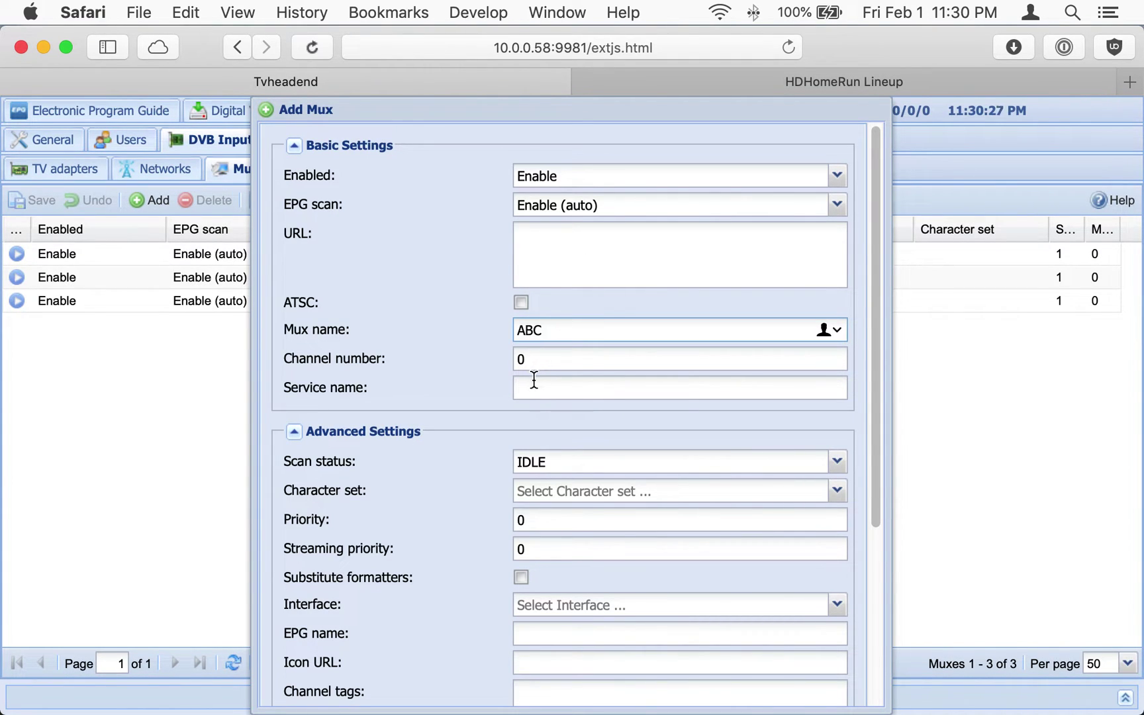
left_click(541, 365)
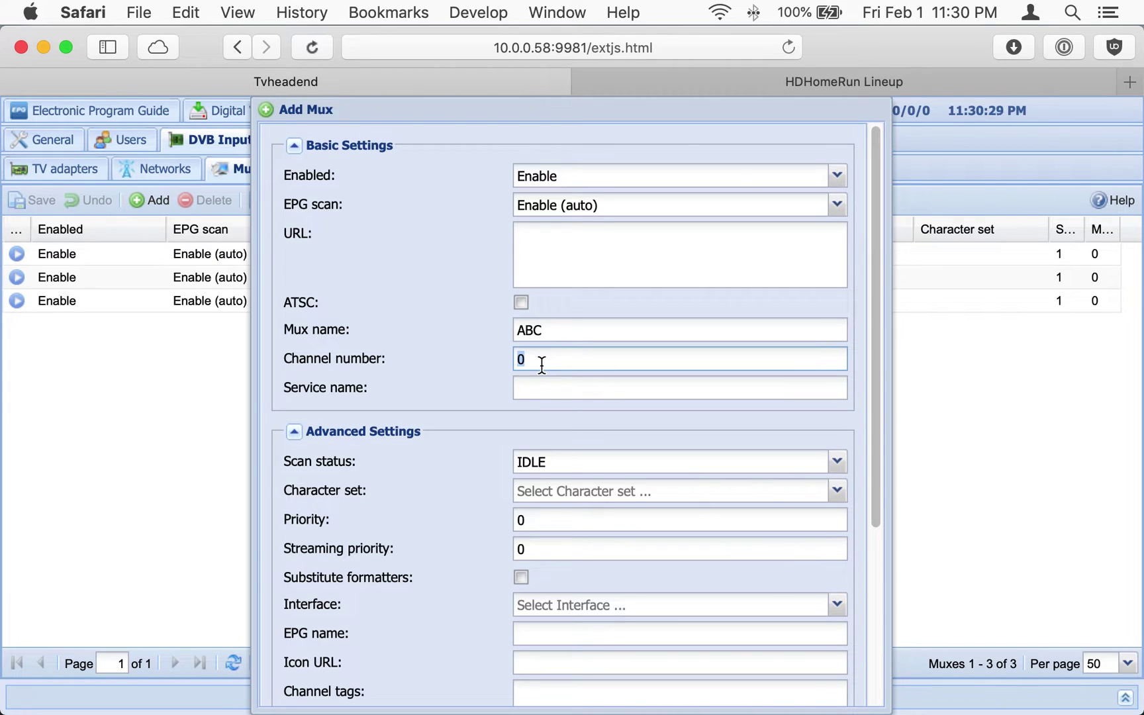
type("9.1")
key("super+v")
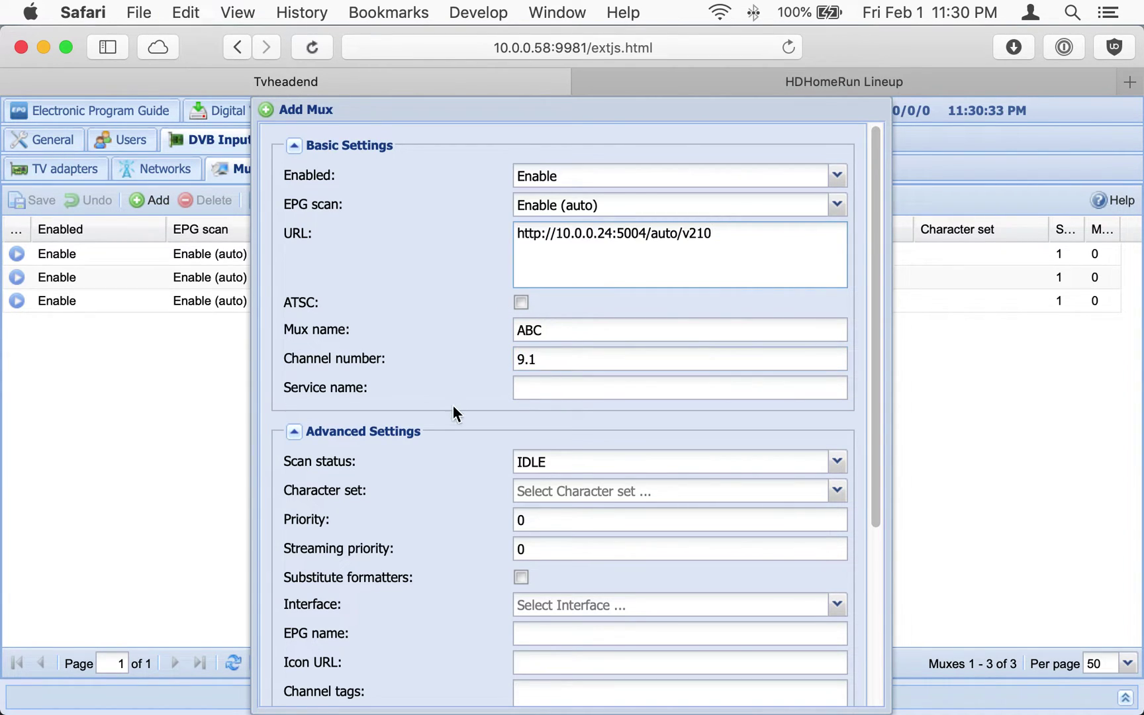
scroll(452, 405, "down", 8)
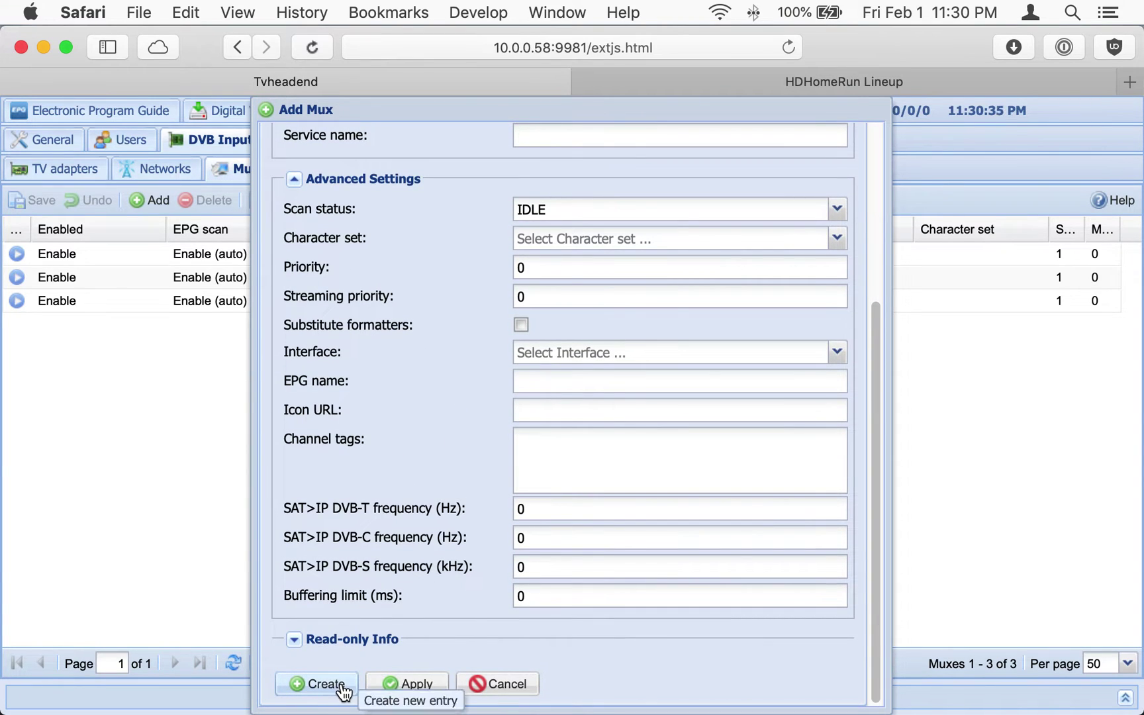
left_click(352, 689)
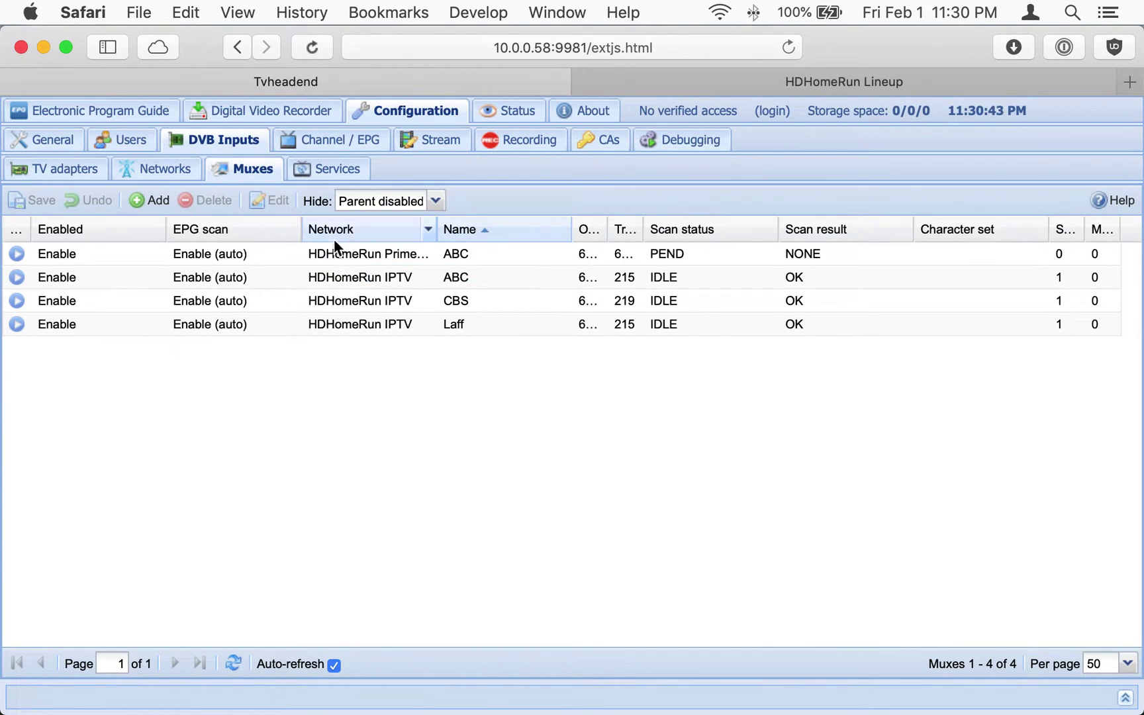
Step: Create a channel named ABC that uses the service HDHomeRun IPTV/ABC/{PMT:48}
left_click(357, 139)
mouse_move(261, 223)
left_click(223, 141)
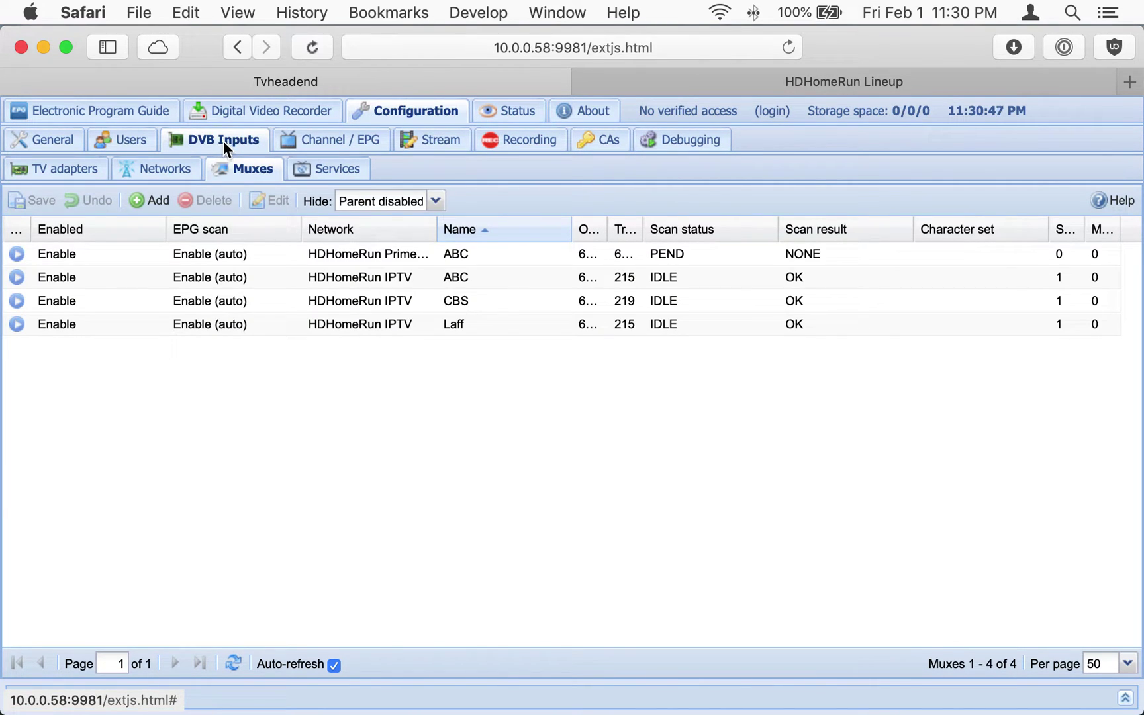
left_click(334, 142)
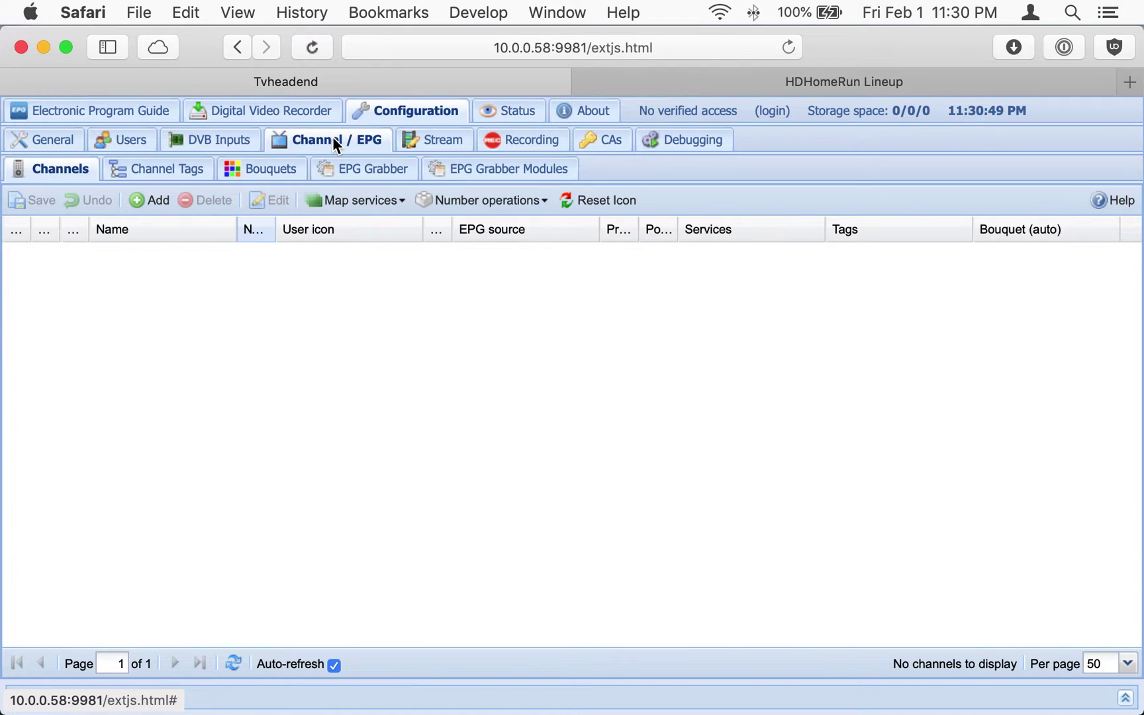
left_click(138, 207)
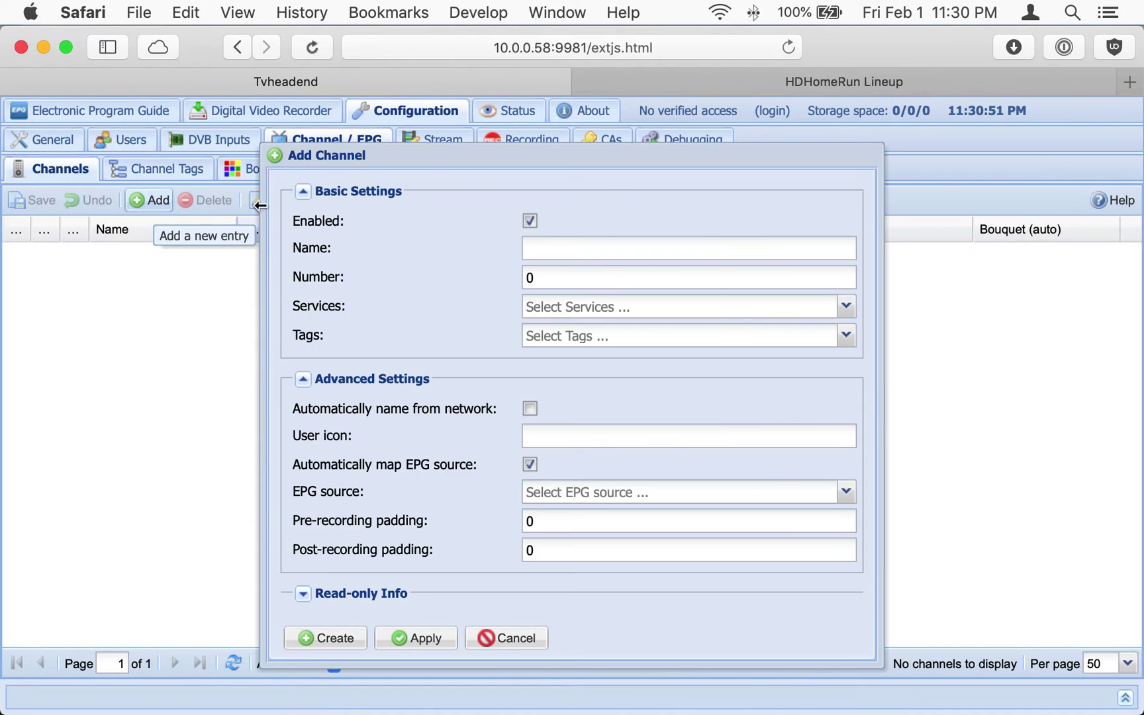
left_click(540, 250)
type("ABC")
left_click(845, 308)
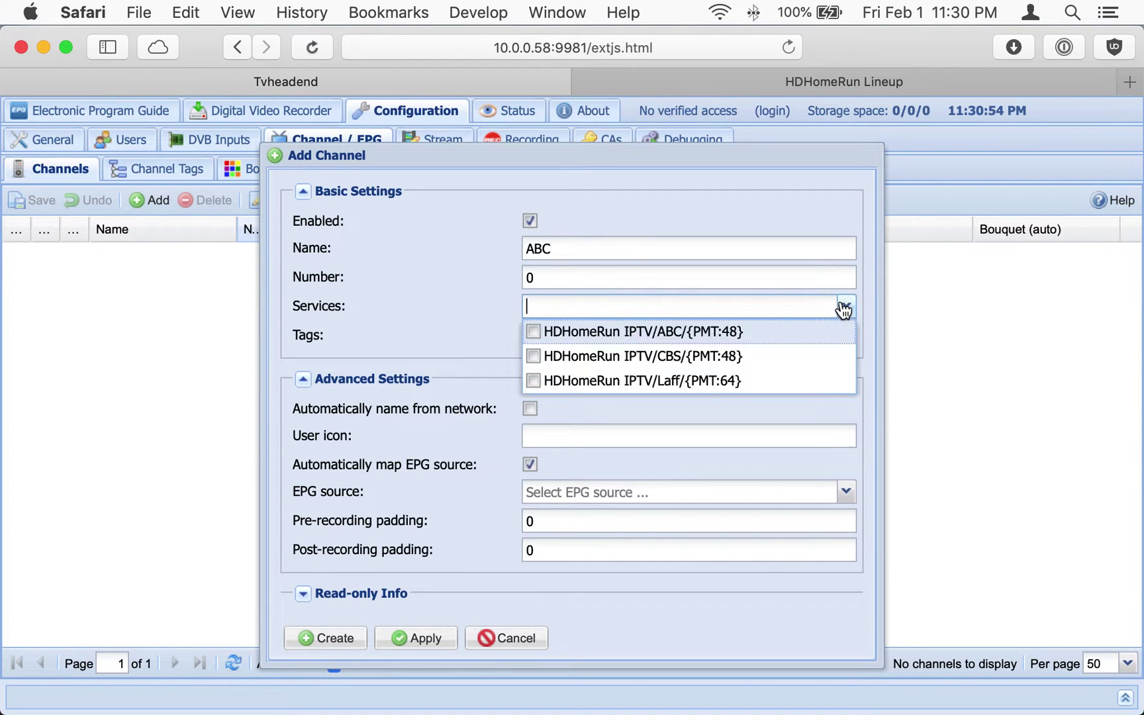
left_click(753, 339)
left_click(450, 310)
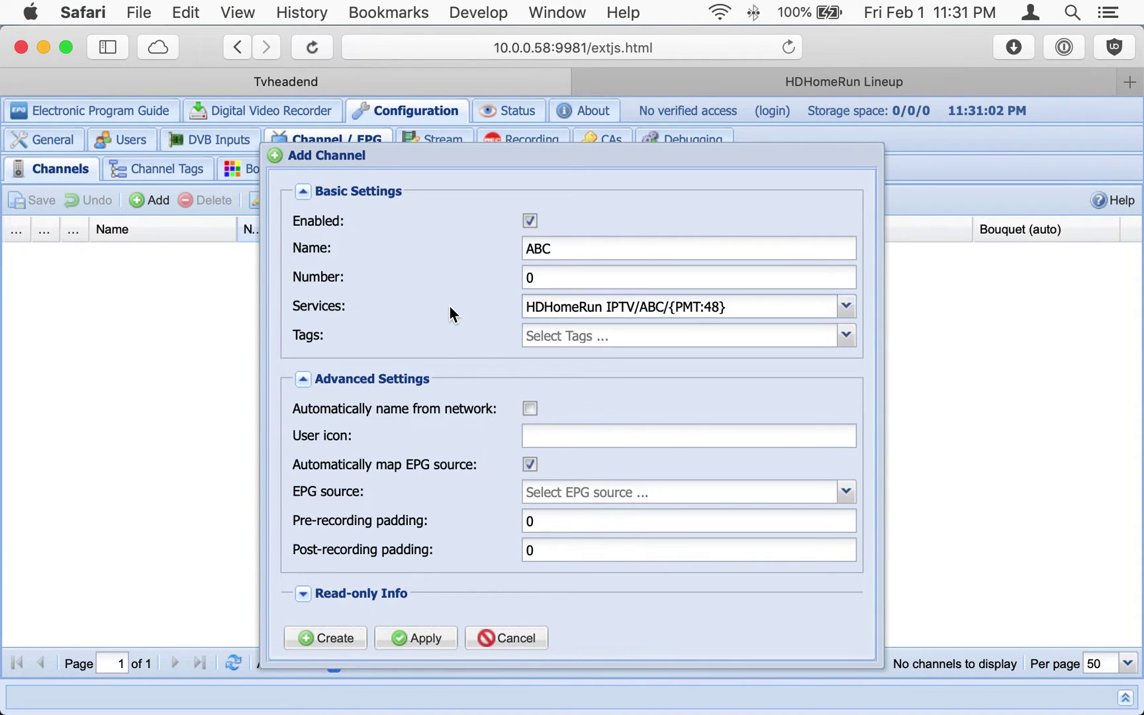
left_click(354, 638)
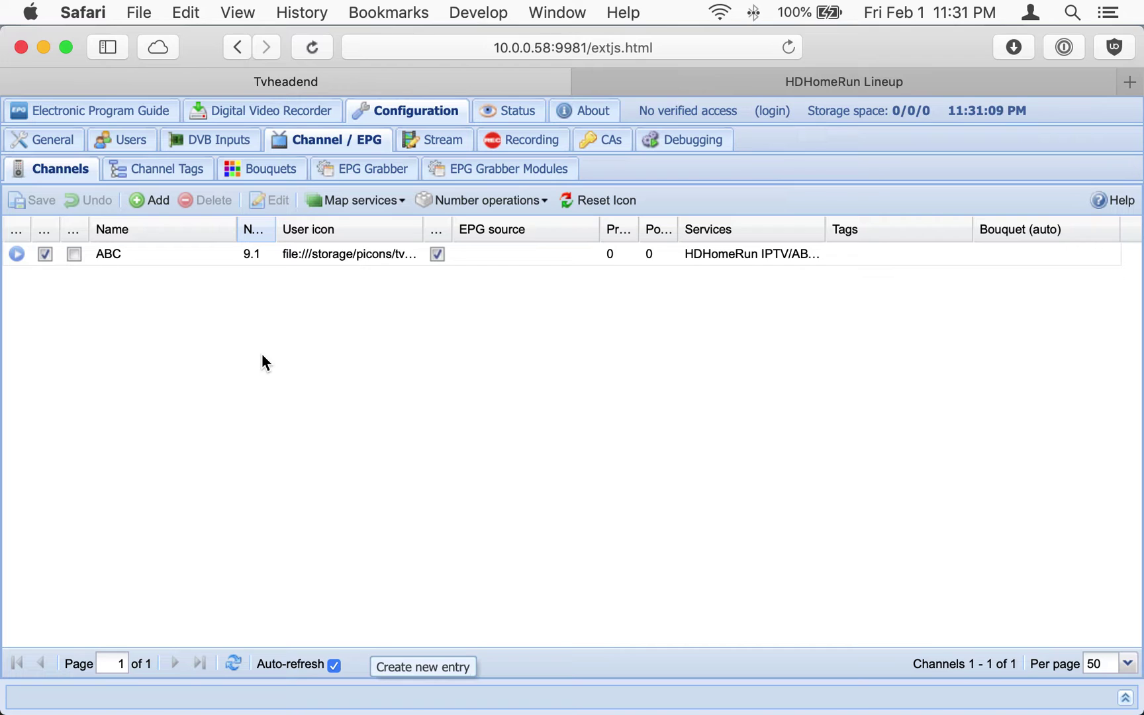
Step: Create a channel named CBS that uses the service HDHomeRun IPTV/CBS/{PMT:48}
left_click(149, 200)
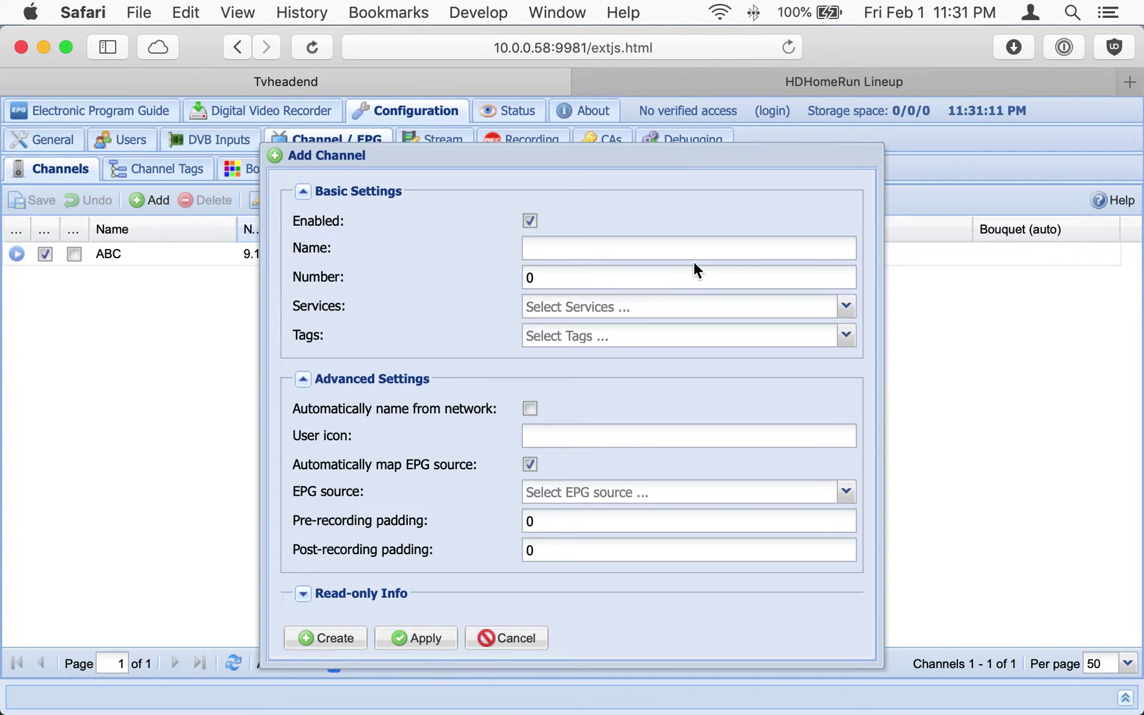
left_click(701, 239)
type("CBS")
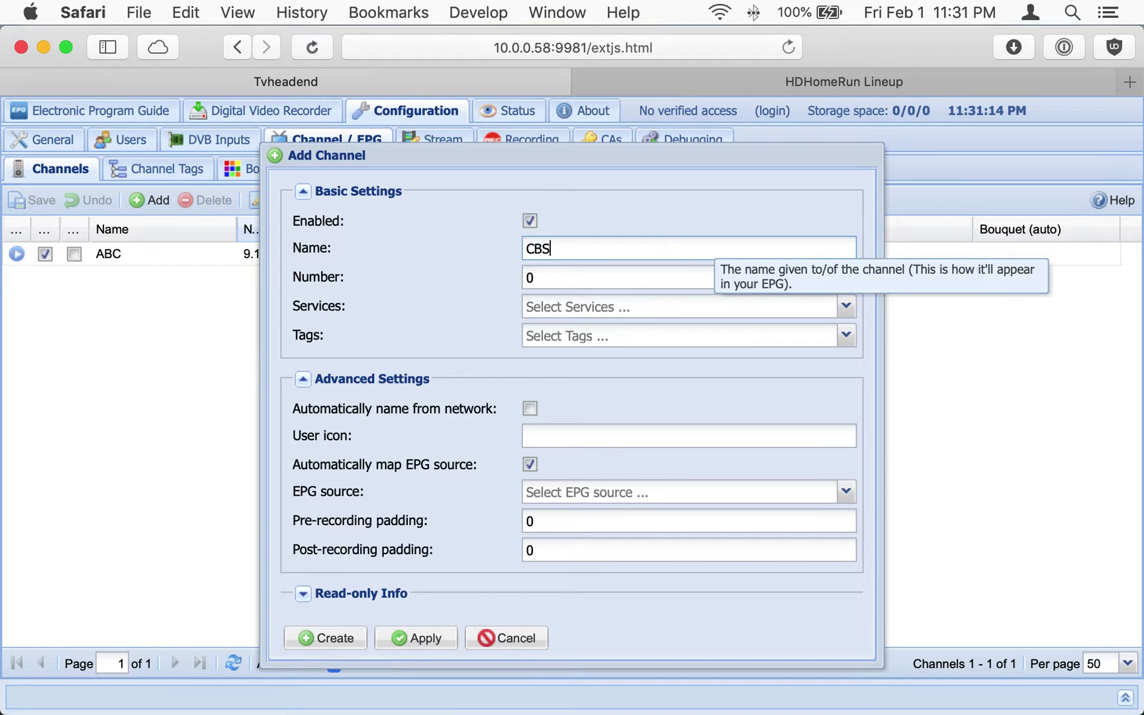
left_click(846, 306)
left_click(767, 356)
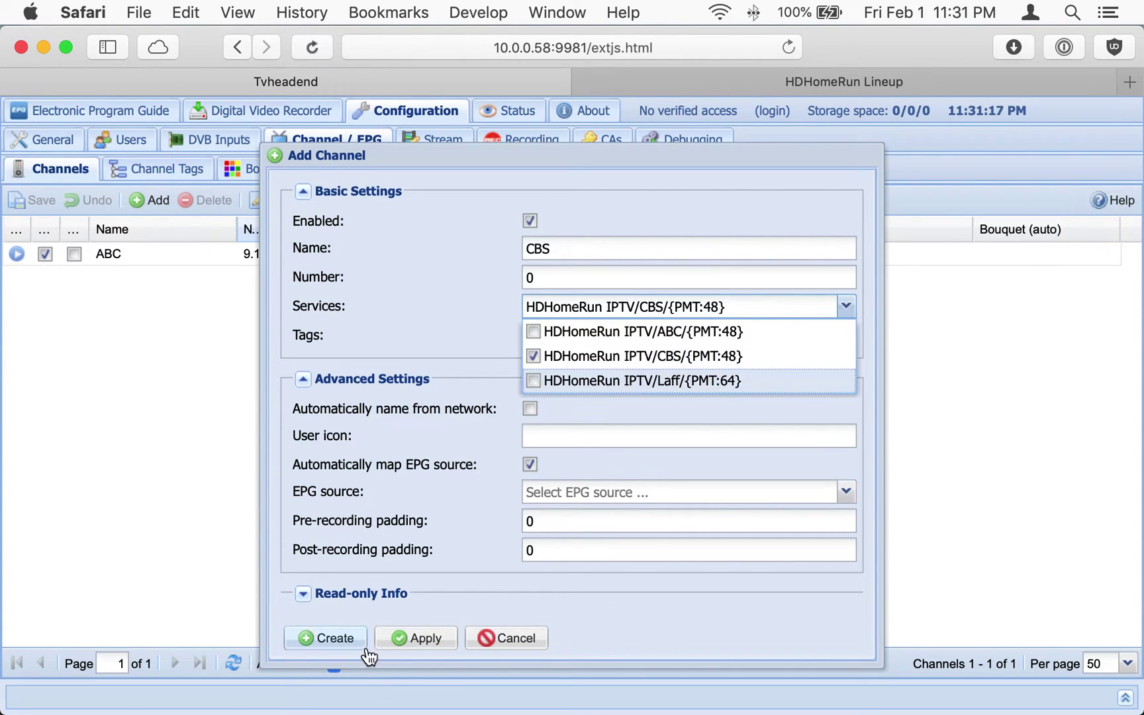
left_click(351, 638)
Step: Create a channel named Laff that uses the service HDHomeRun IPTV/Laff/{PMT:64}
left_click(152, 199)
left_click(617, 246)
type("Laff")
left_click(846, 307)
left_click(755, 381)
left_click(342, 314)
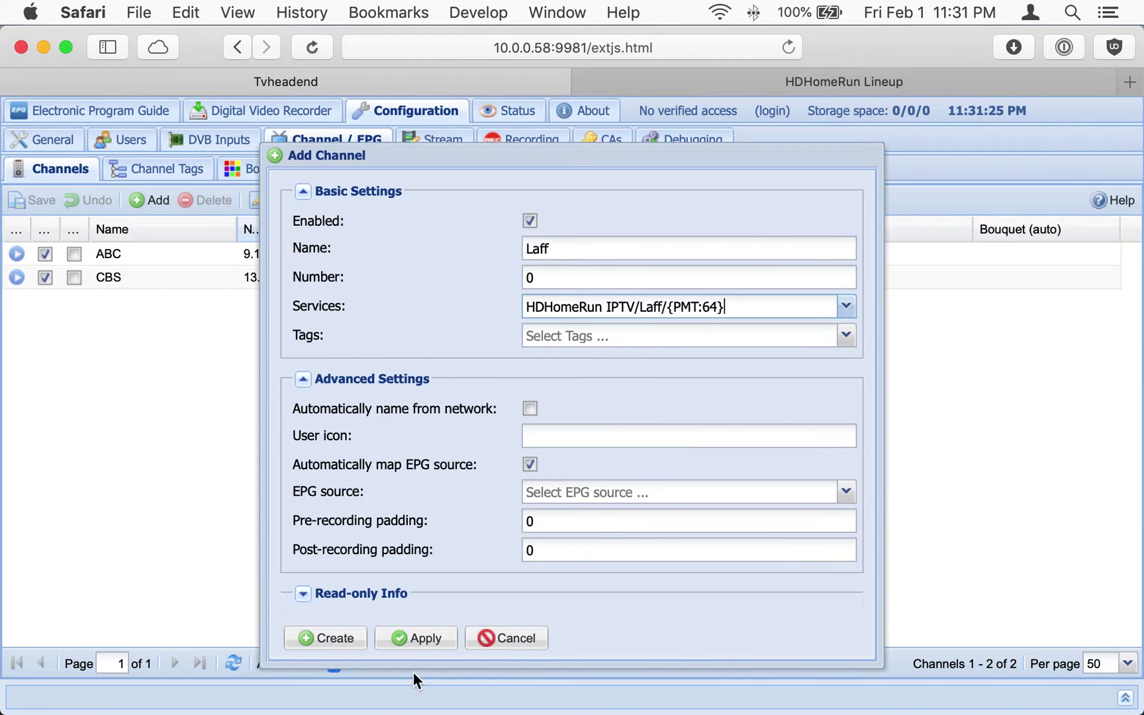
left_click(325, 638)
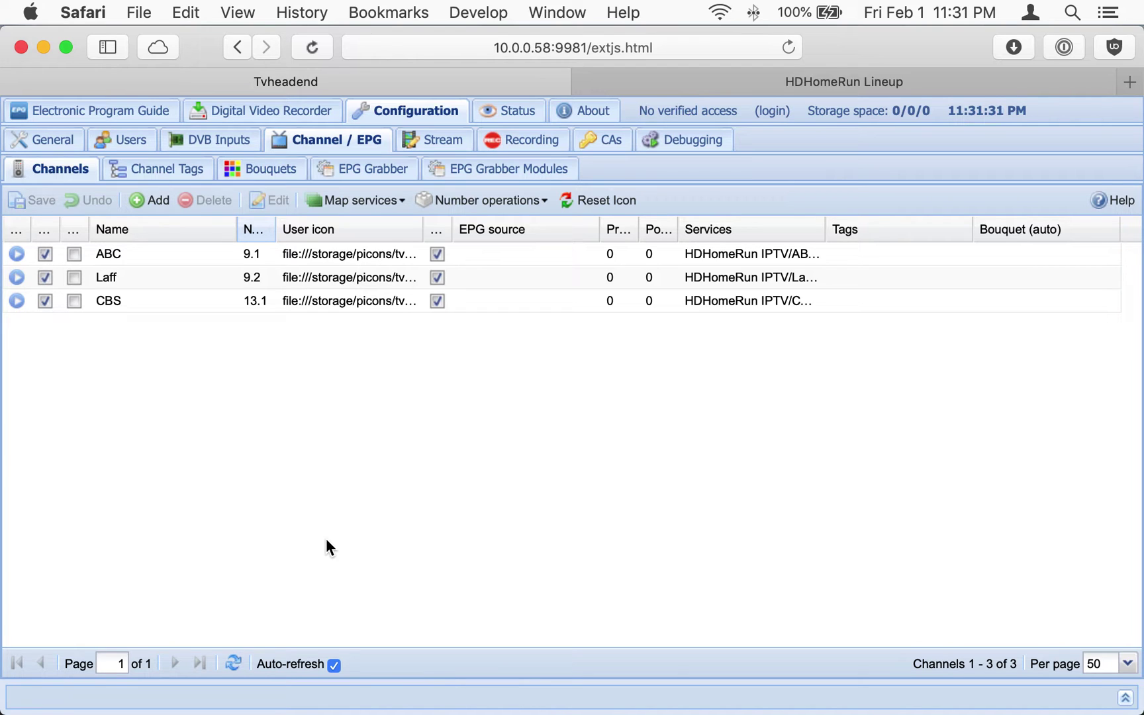
Step: Examine the TV adapters detected for both HDHomeRun devices and check them against the HDHomeRun PRIME lineup page
left_click(217, 254)
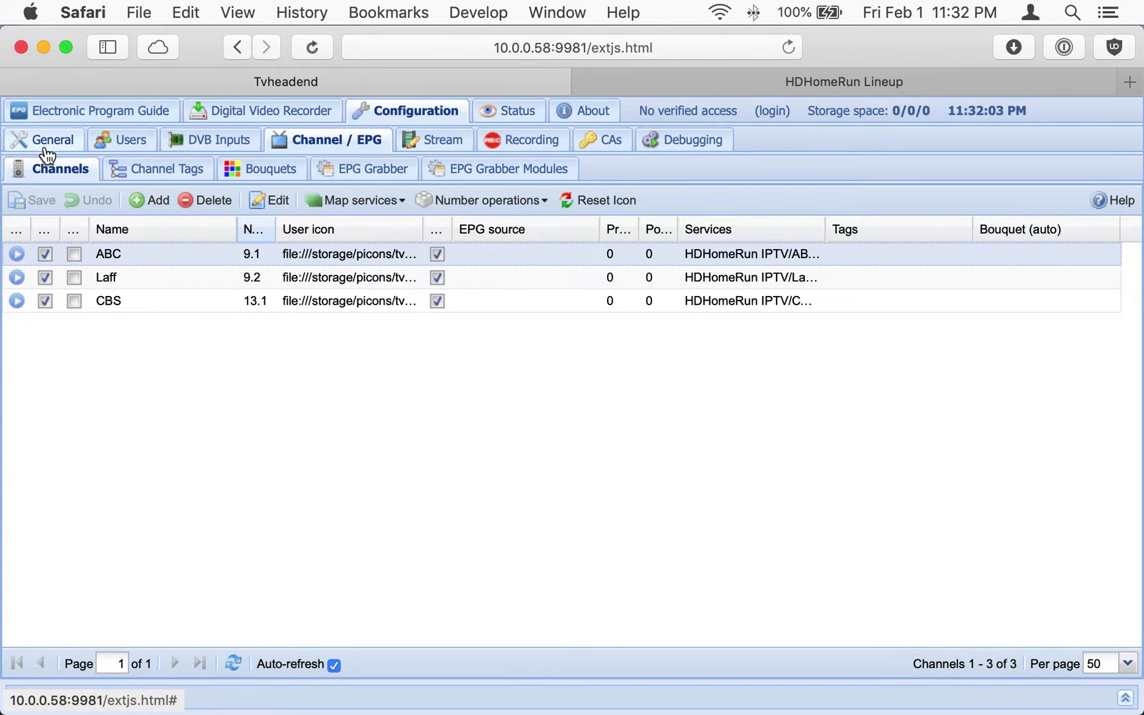
left_click(218, 141)
left_click(63, 174)
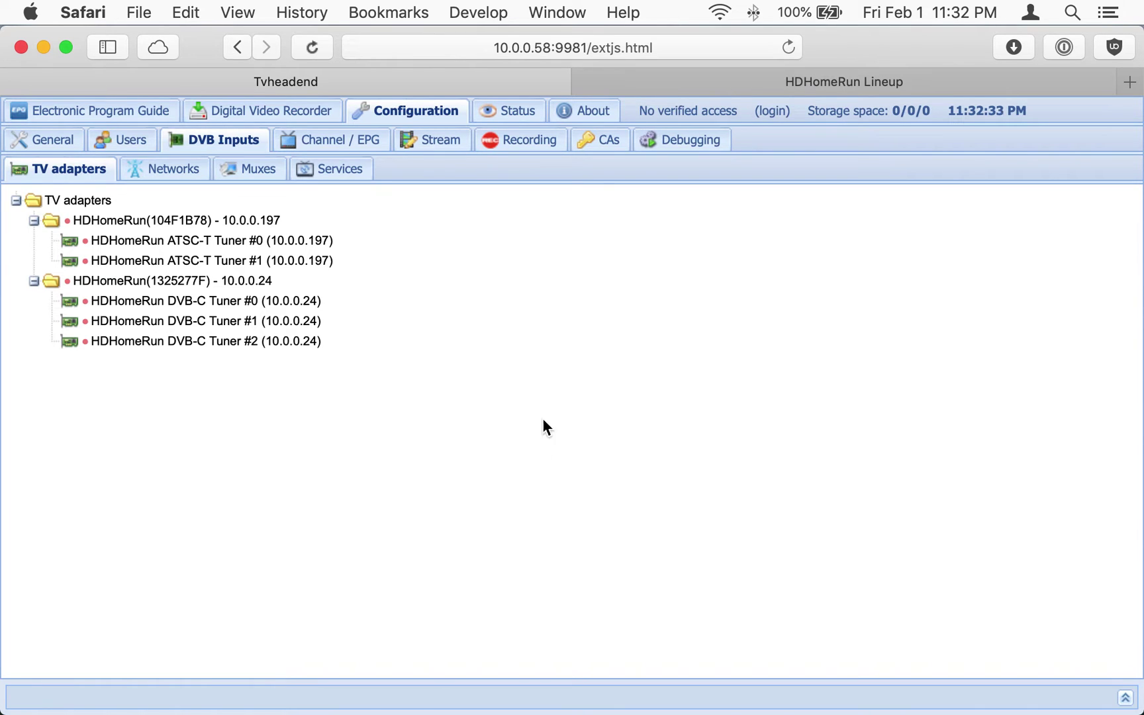
left_click(697, 85)
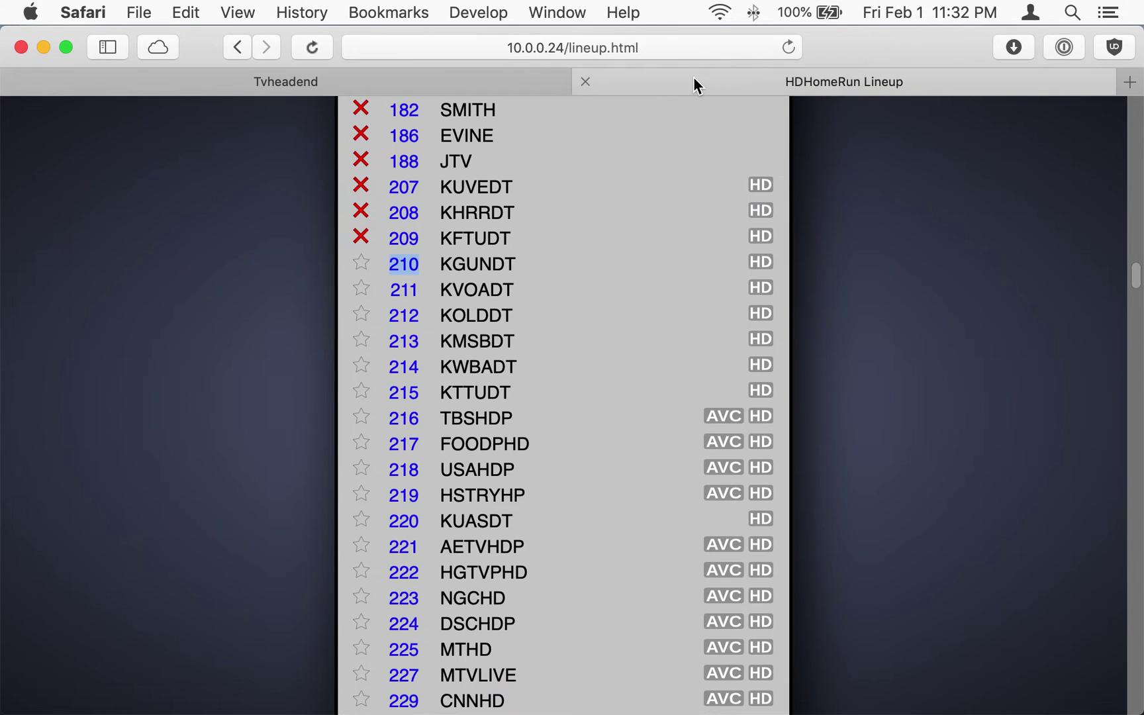
left_click(475, 71)
left_click(623, 87)
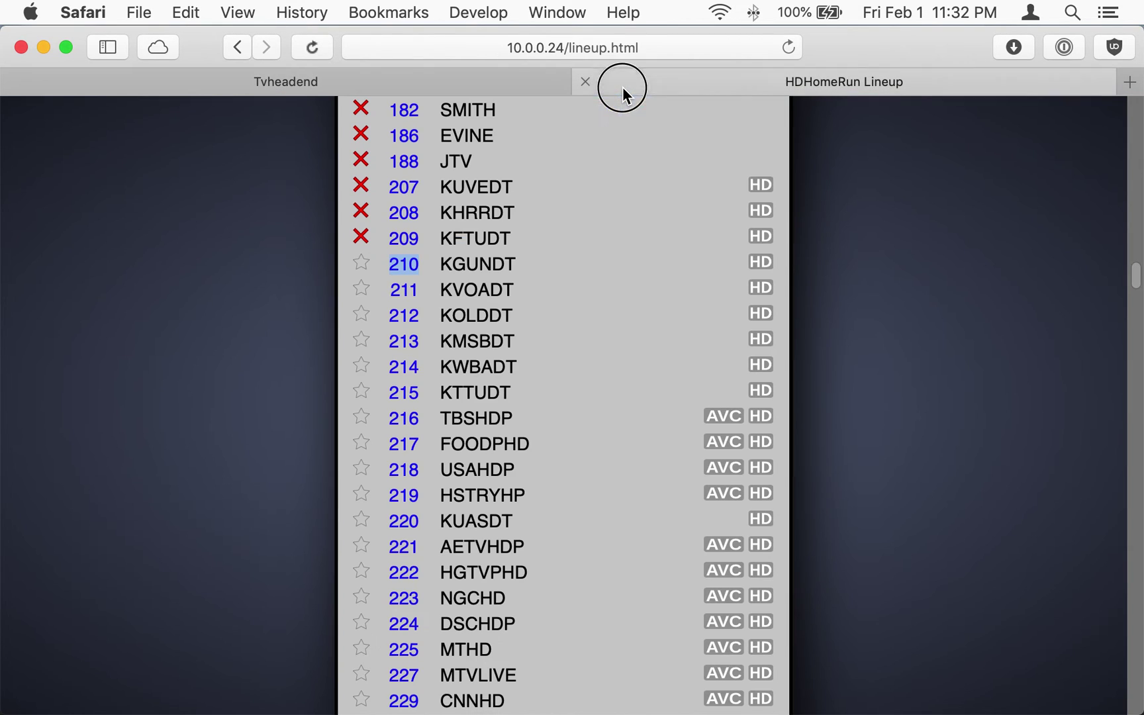
left_click(504, 83)
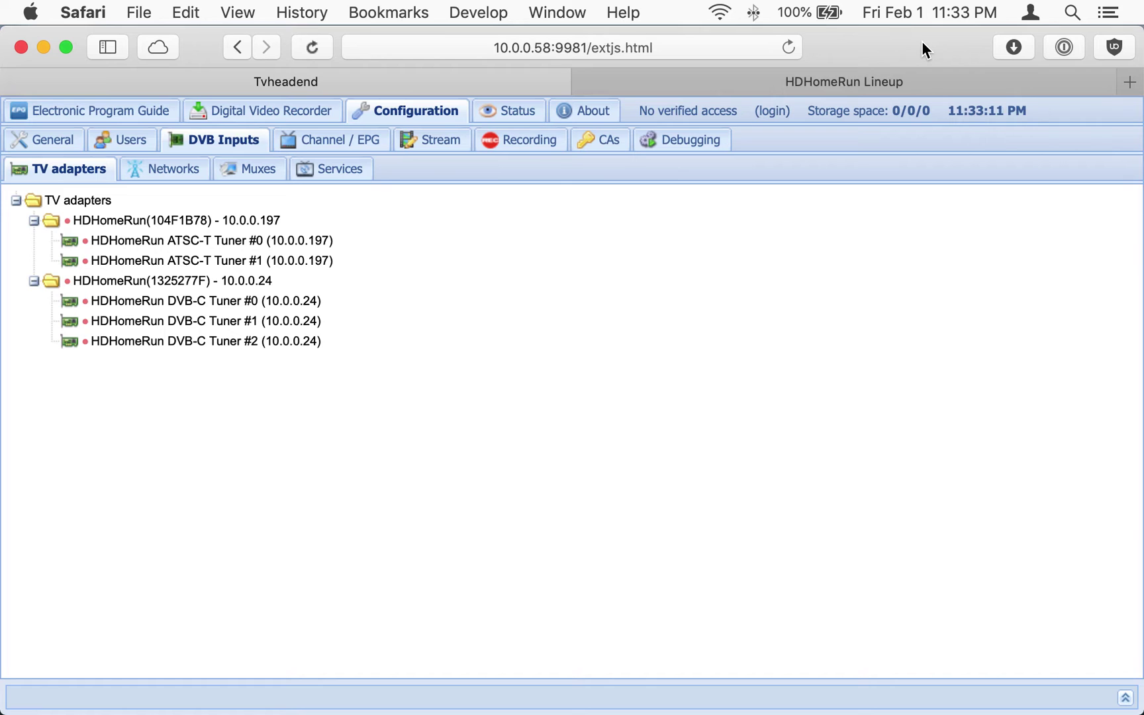
Step: Look over the HDHomeRun PRIME lineup, open the HDHomeRun CONNECT lineup from the My HDHomeRun page, and return to Tvheadend
left_click(770, 81)
scroll(293, 364, "up", 20)
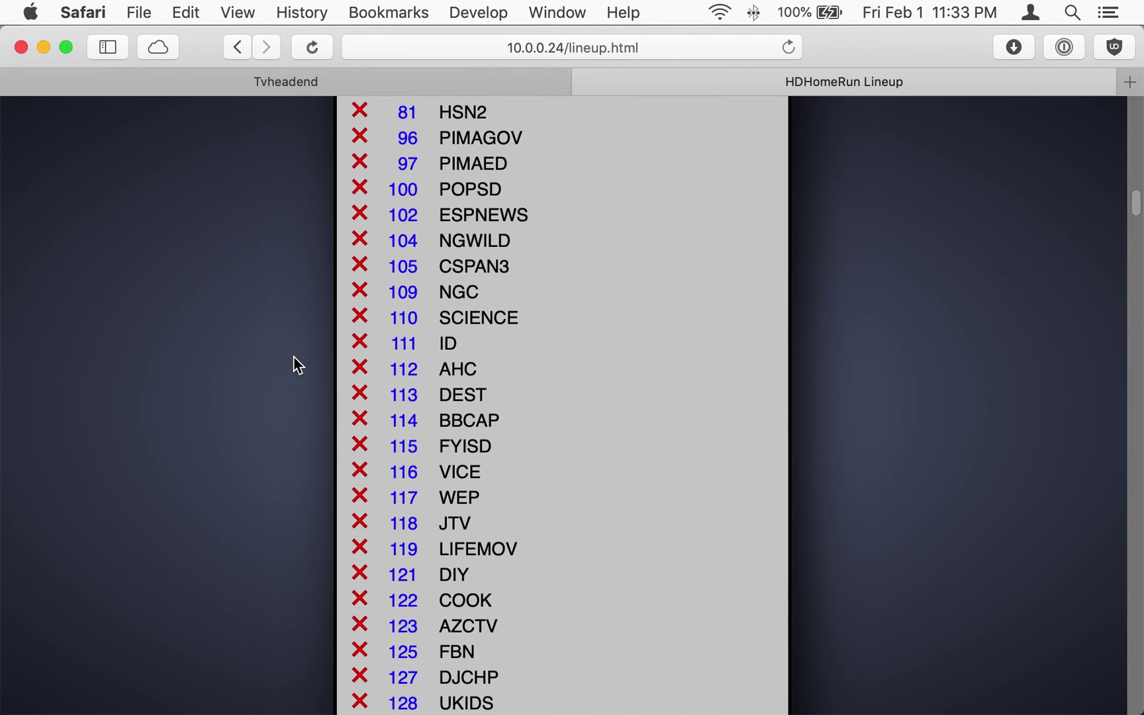
scroll(295, 364, "up", 5)
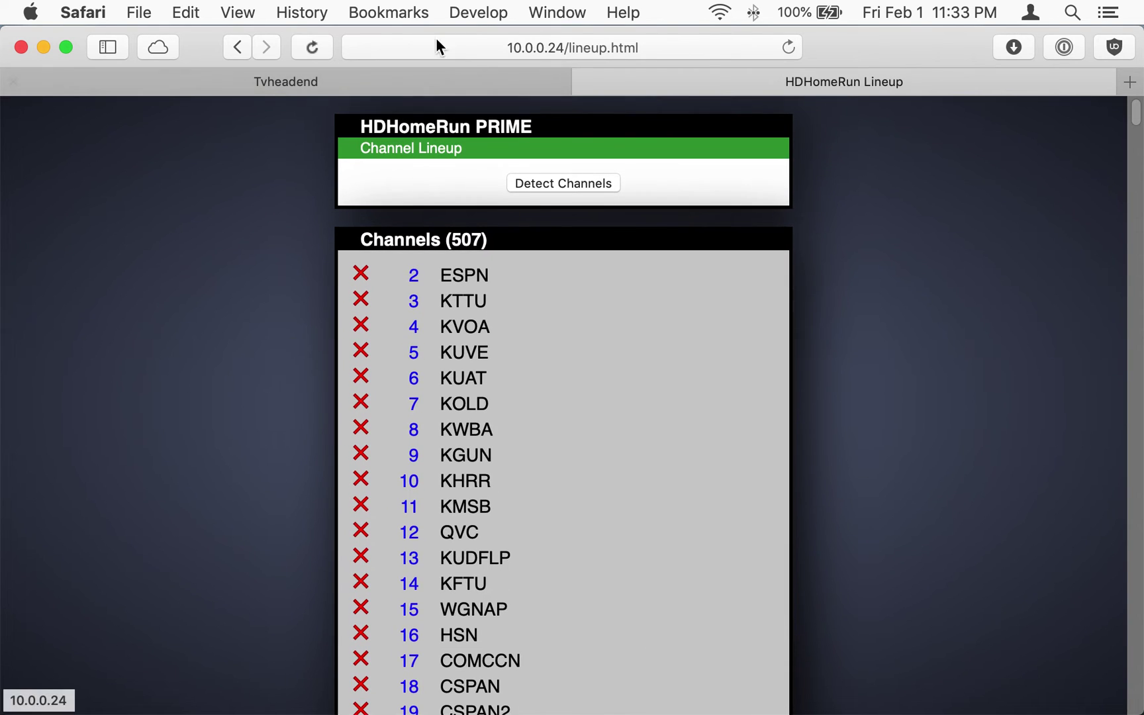
left_click(239, 53)
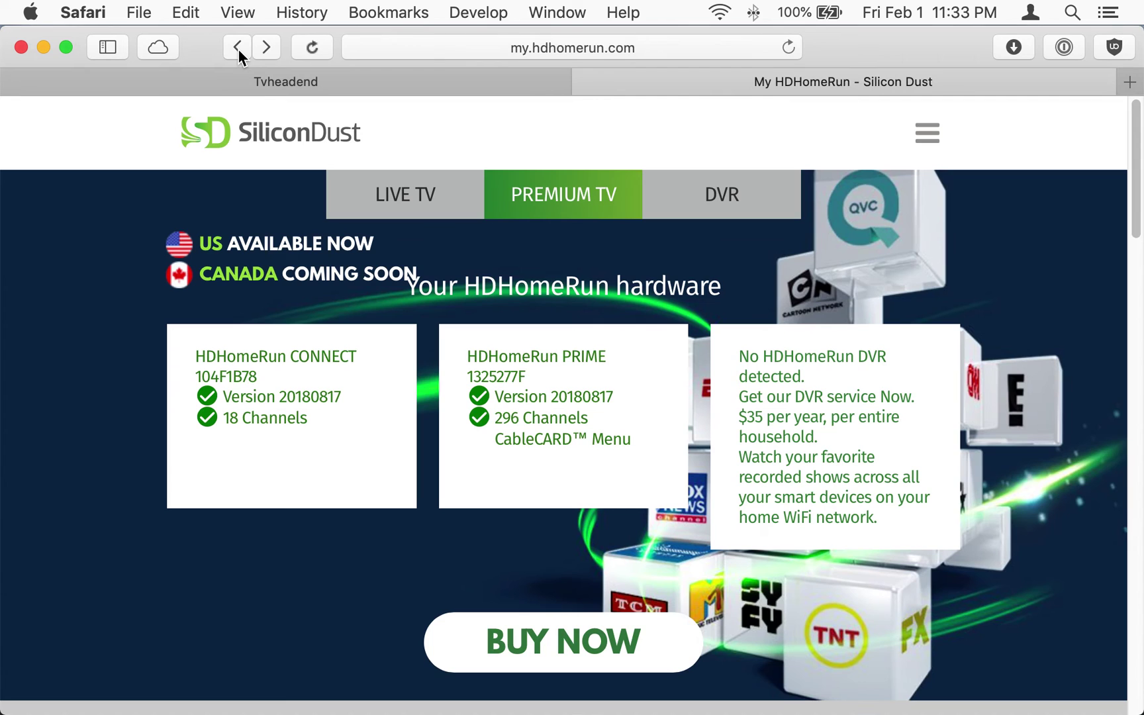
left_click(265, 420)
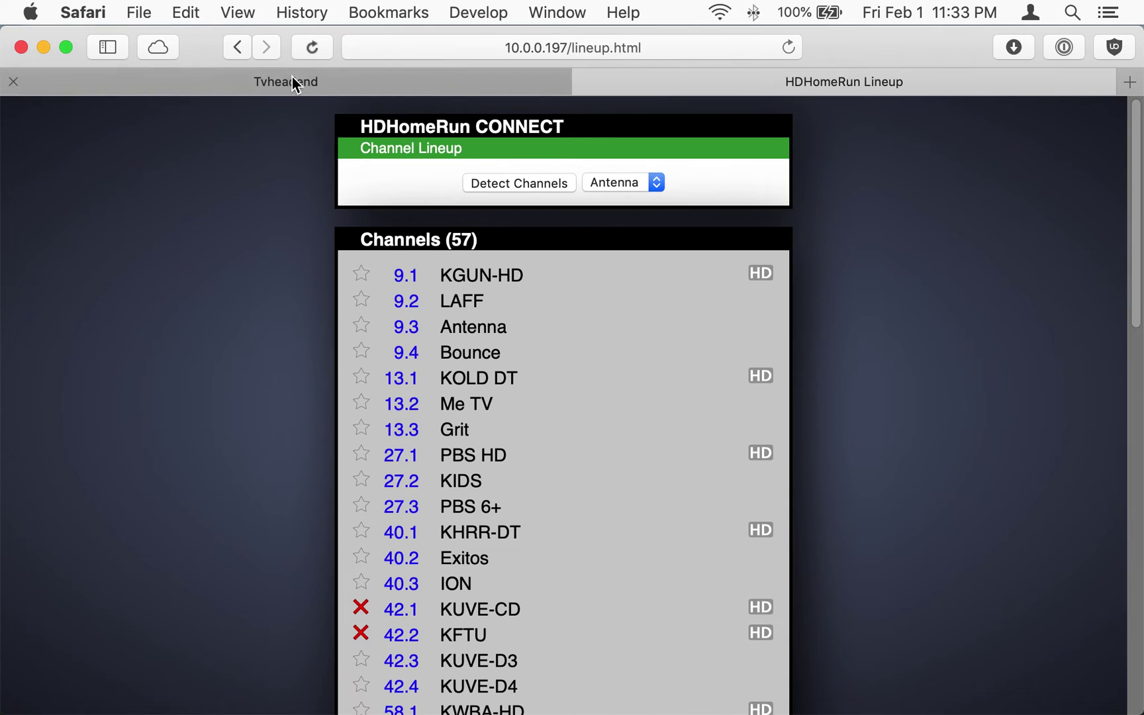
left_click(299, 85)
left_click(688, 82)
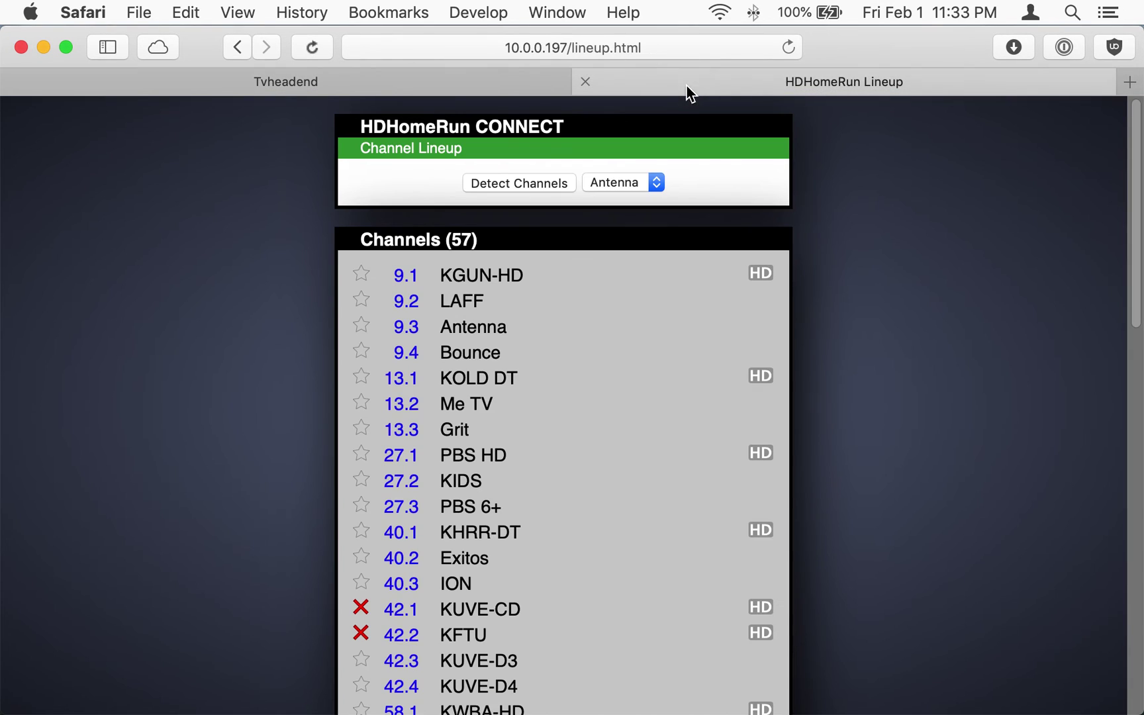
left_click(452, 82)
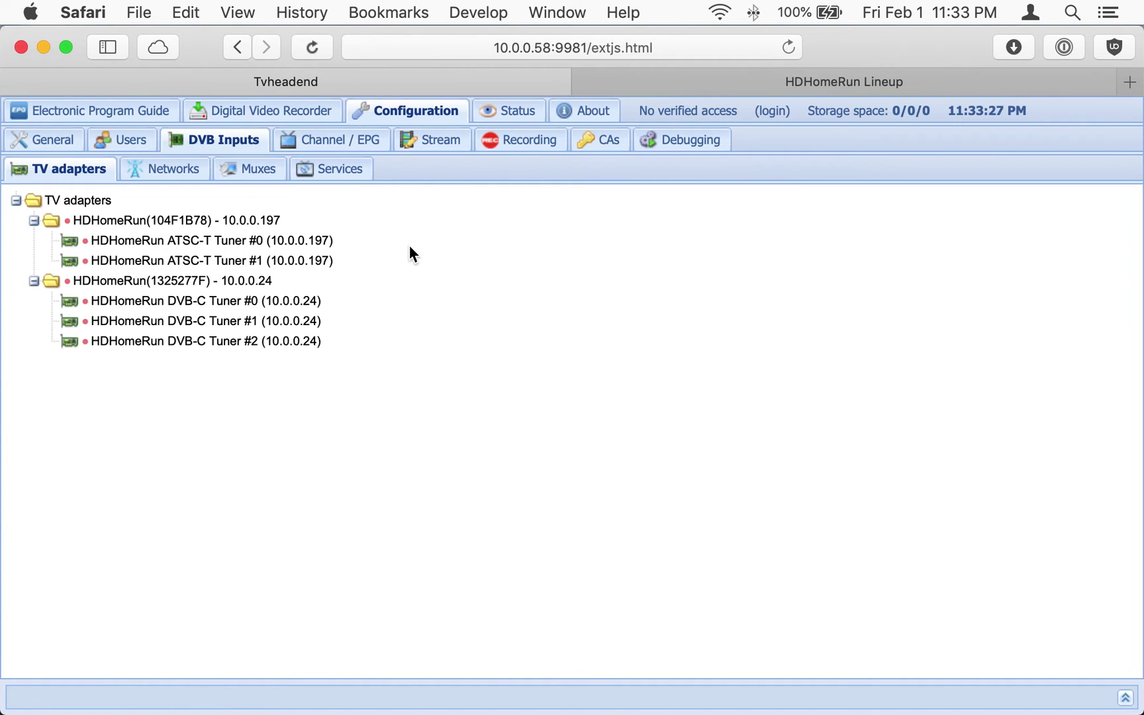
Step: Review the Tvheadend channel list, general server settings, TV adapters and configured IPTV networks
left_click(311, 144)
left_click(155, 422)
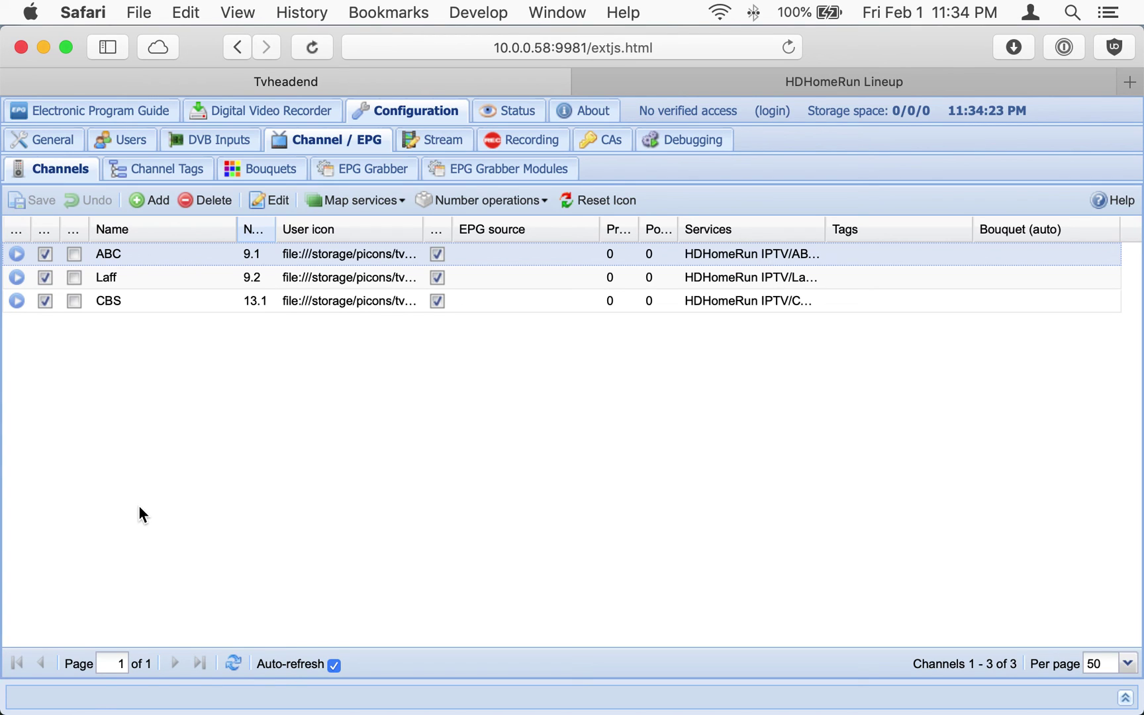
left_click(58, 137)
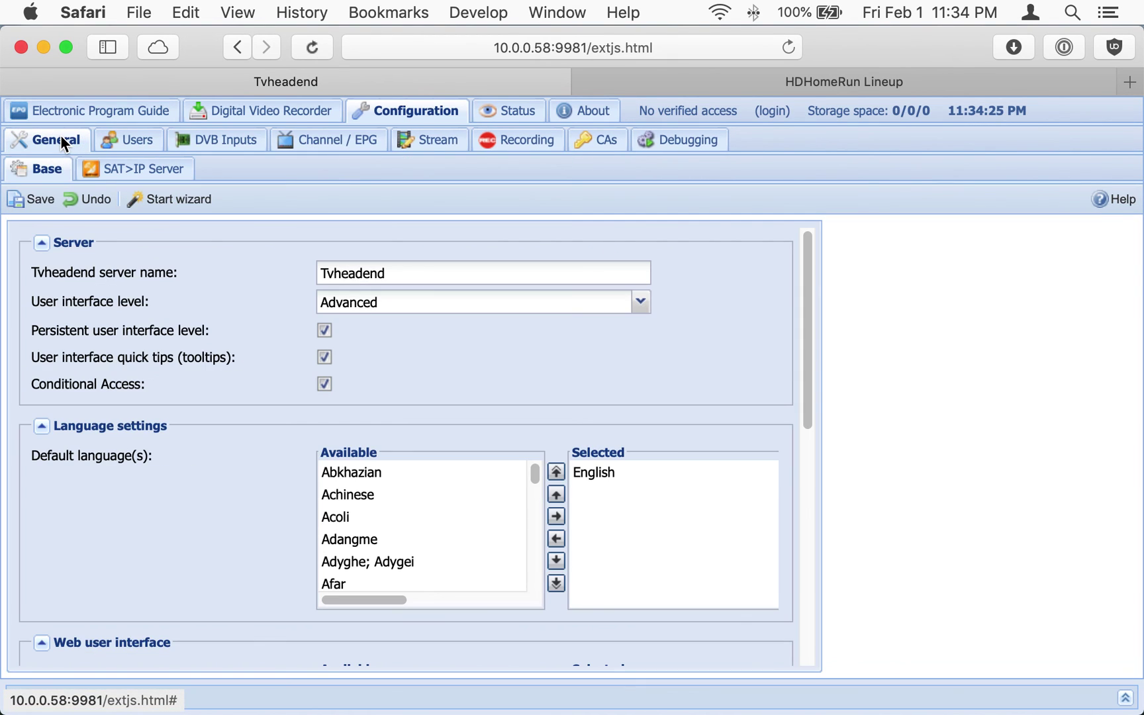
left_click(199, 140)
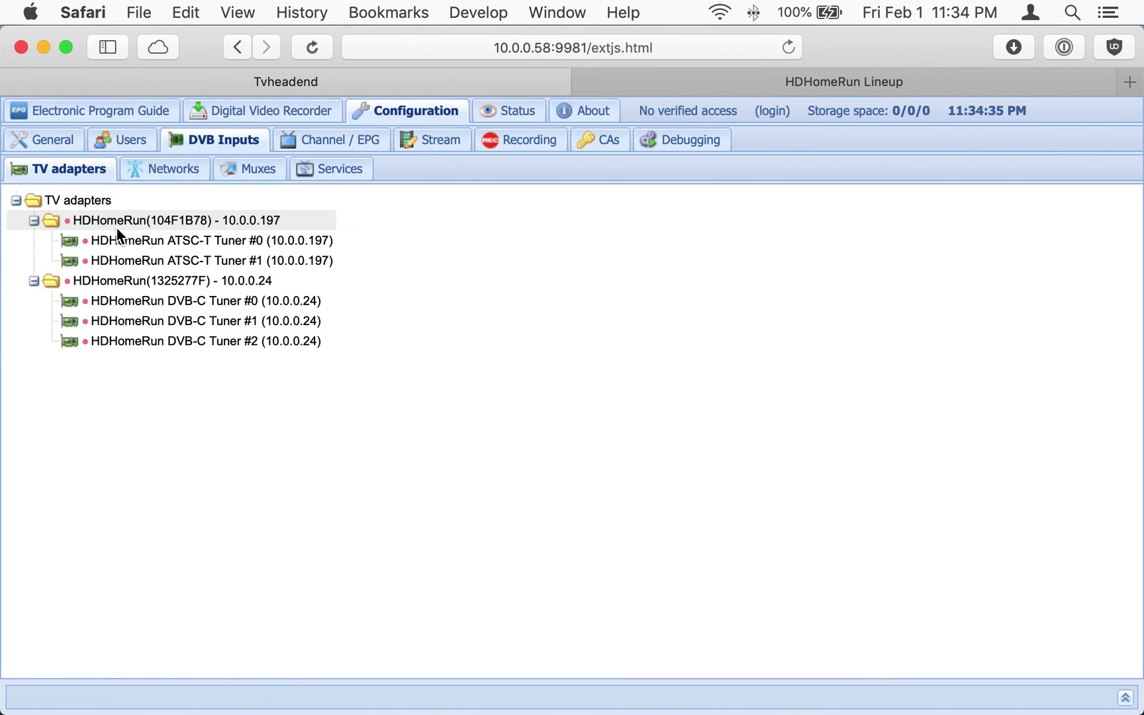
left_click(166, 176)
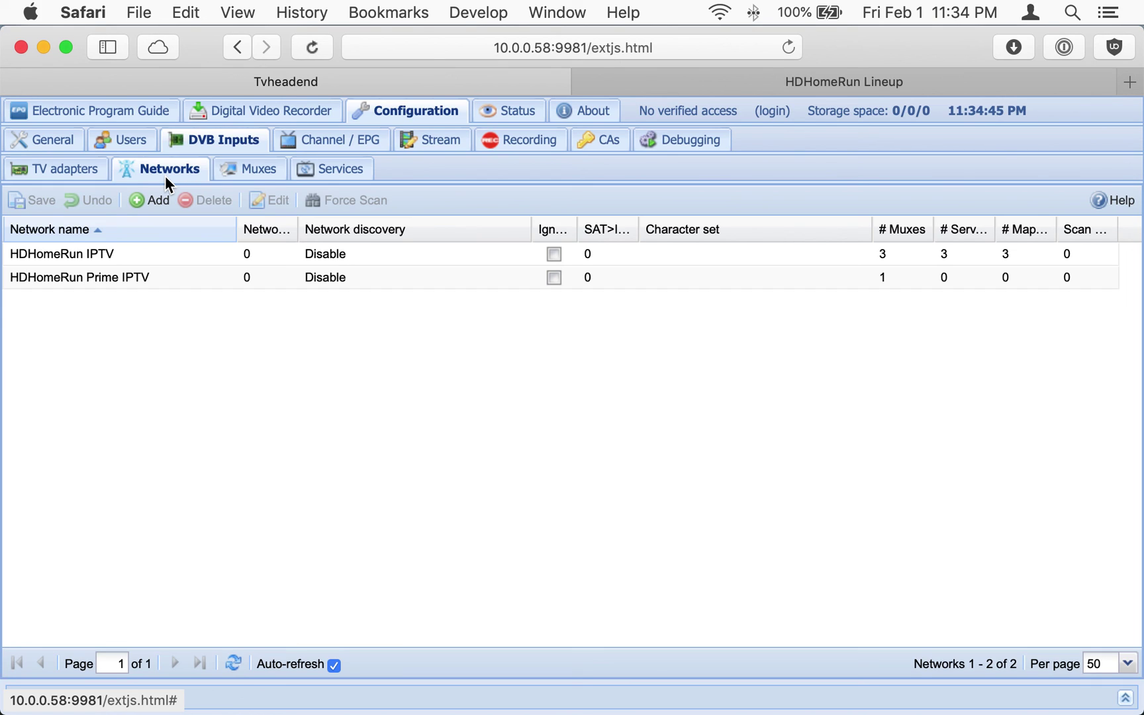
left_click(73, 174)
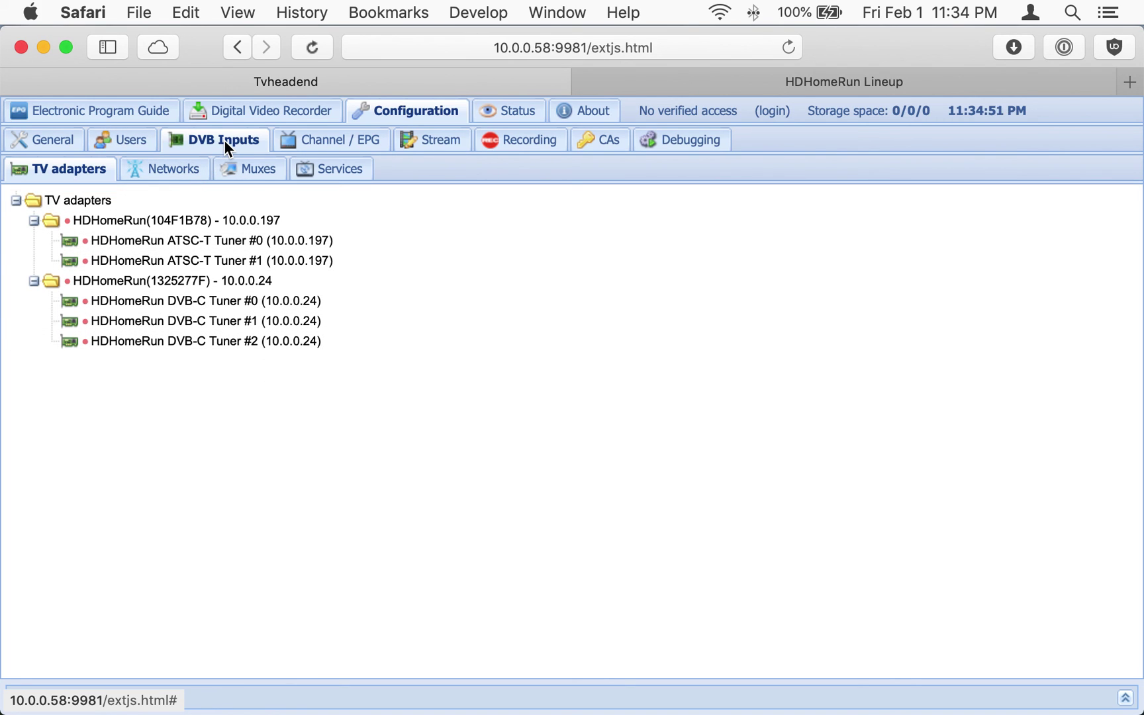
left_click(176, 174)
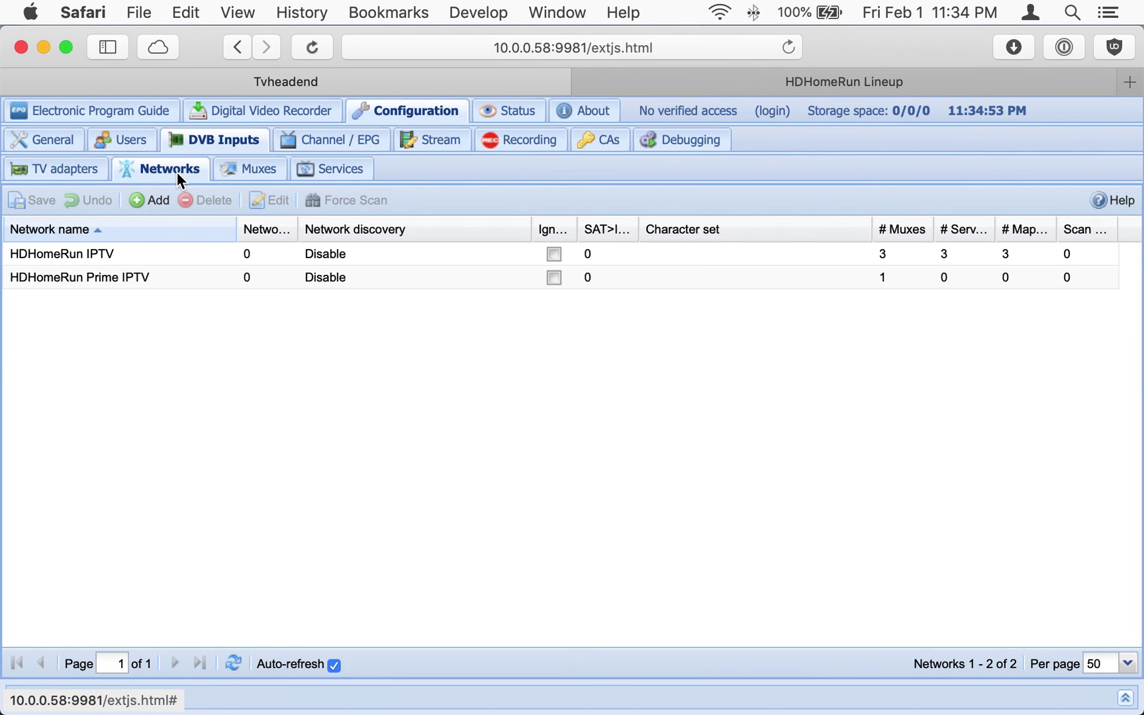